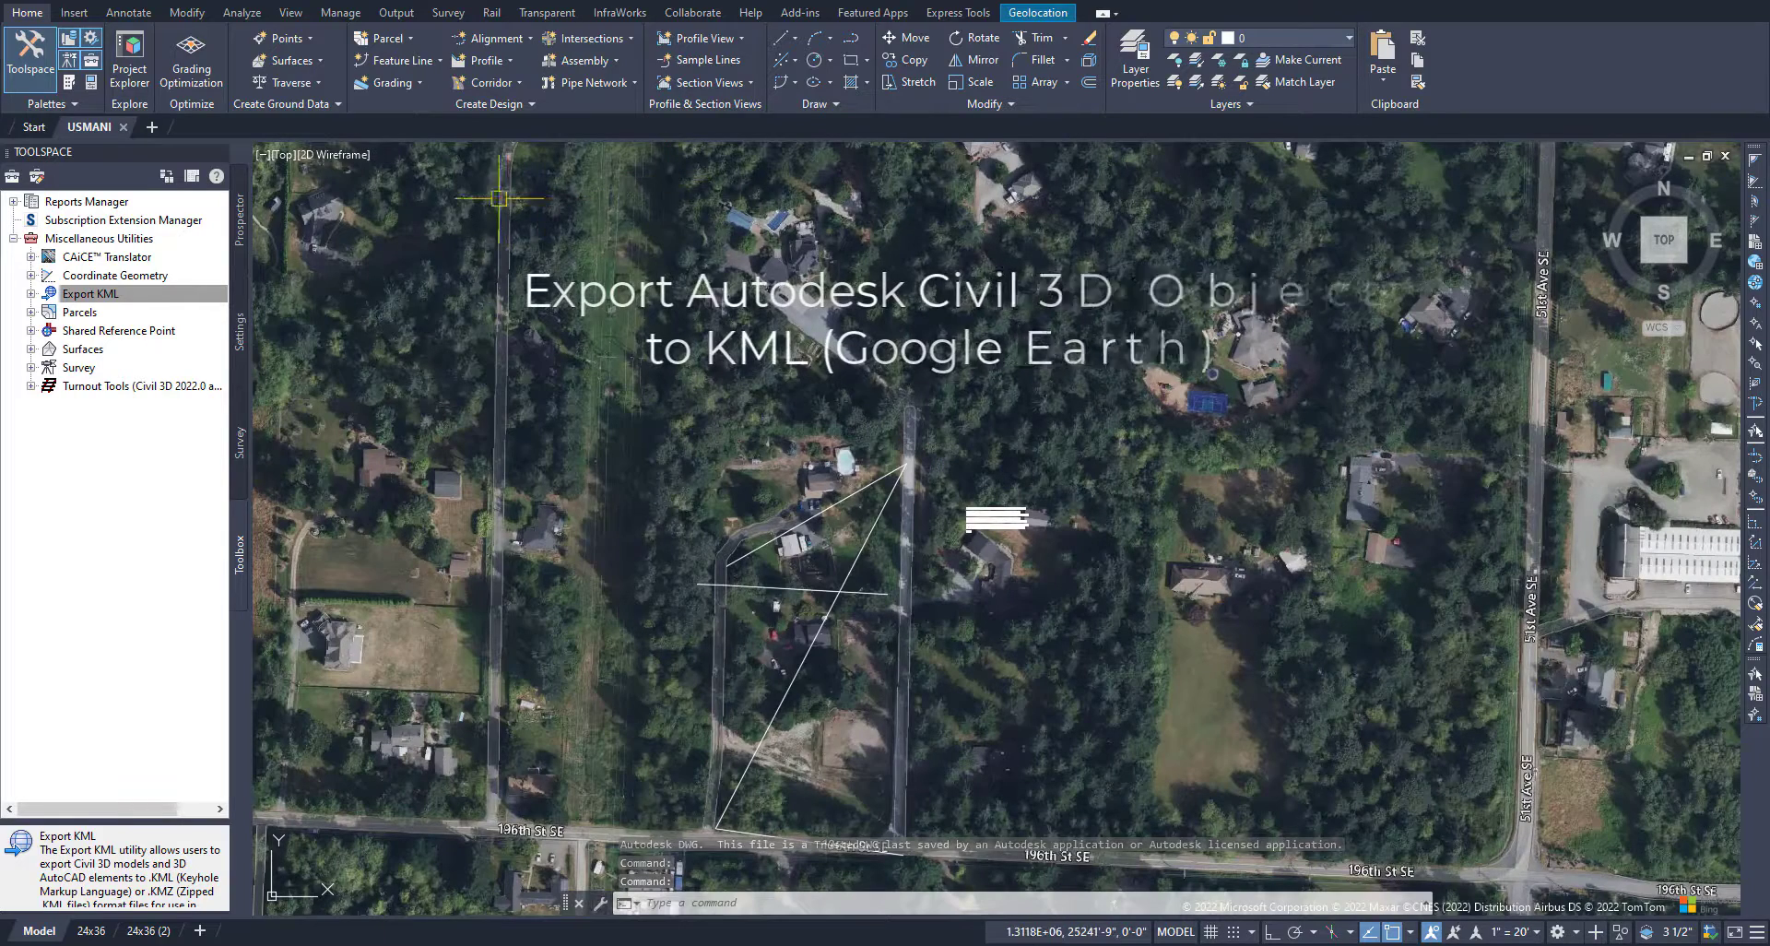
# Step: Close the Toolspace palette and zoom so the aerial imagery and triangular parcel fill the view
pyautogui.click(218, 151)
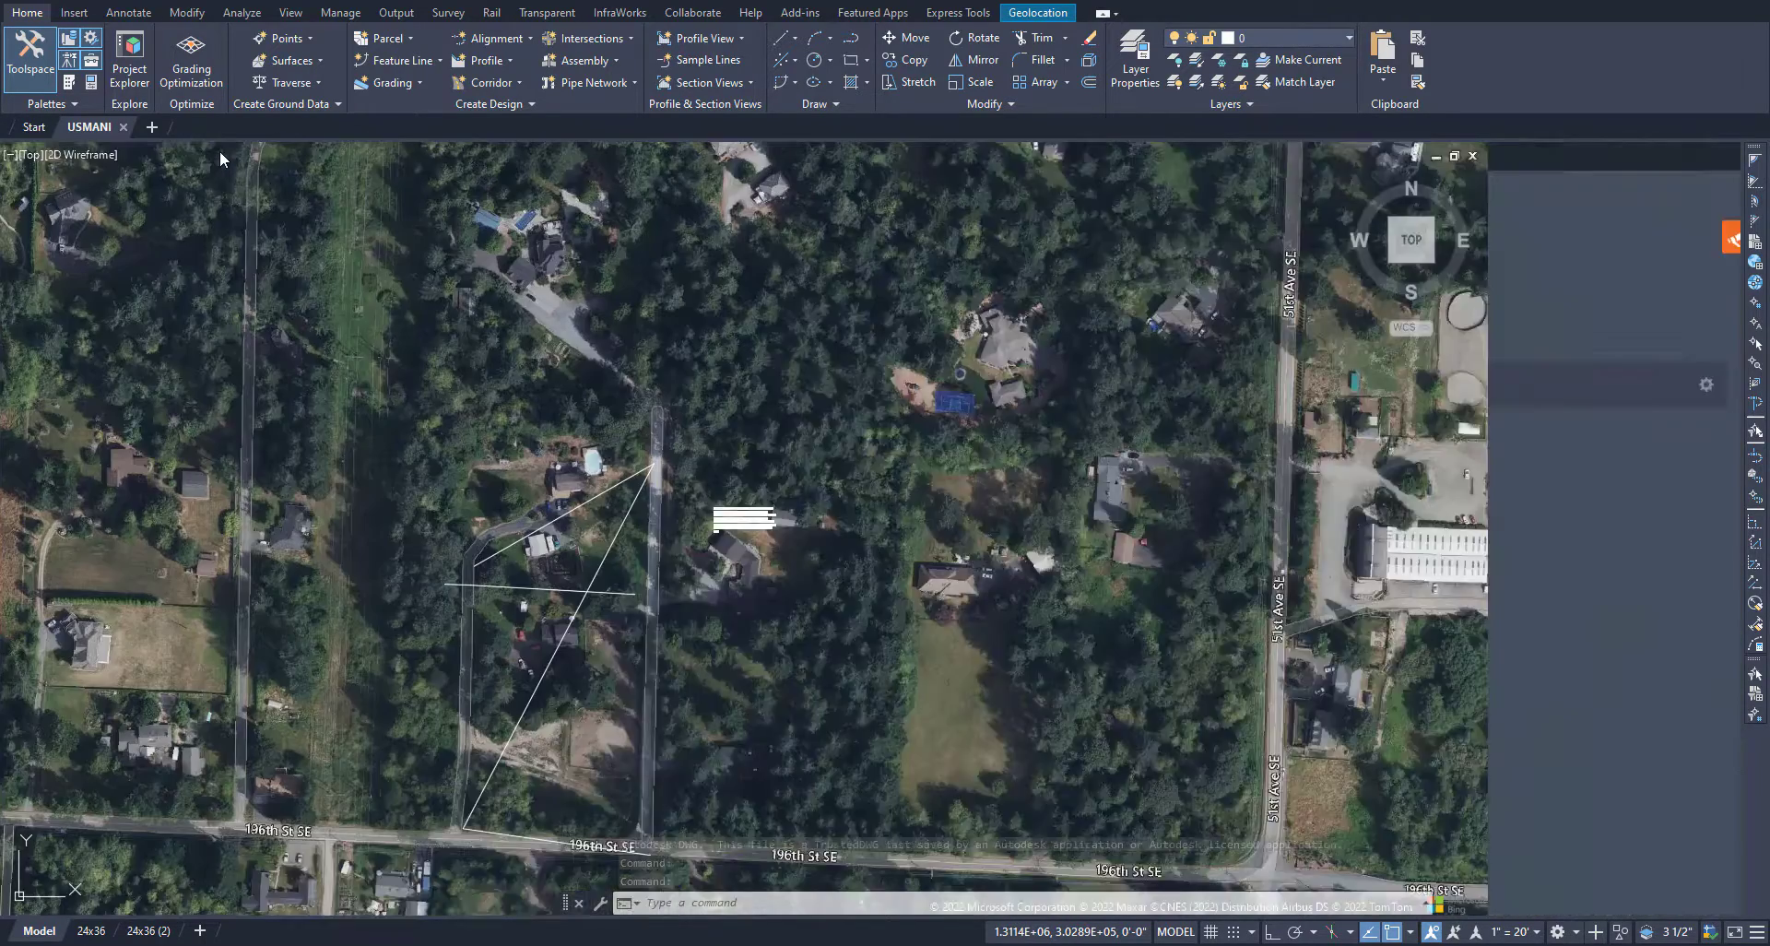
pyautogui.scroll(-2, 640, 376)
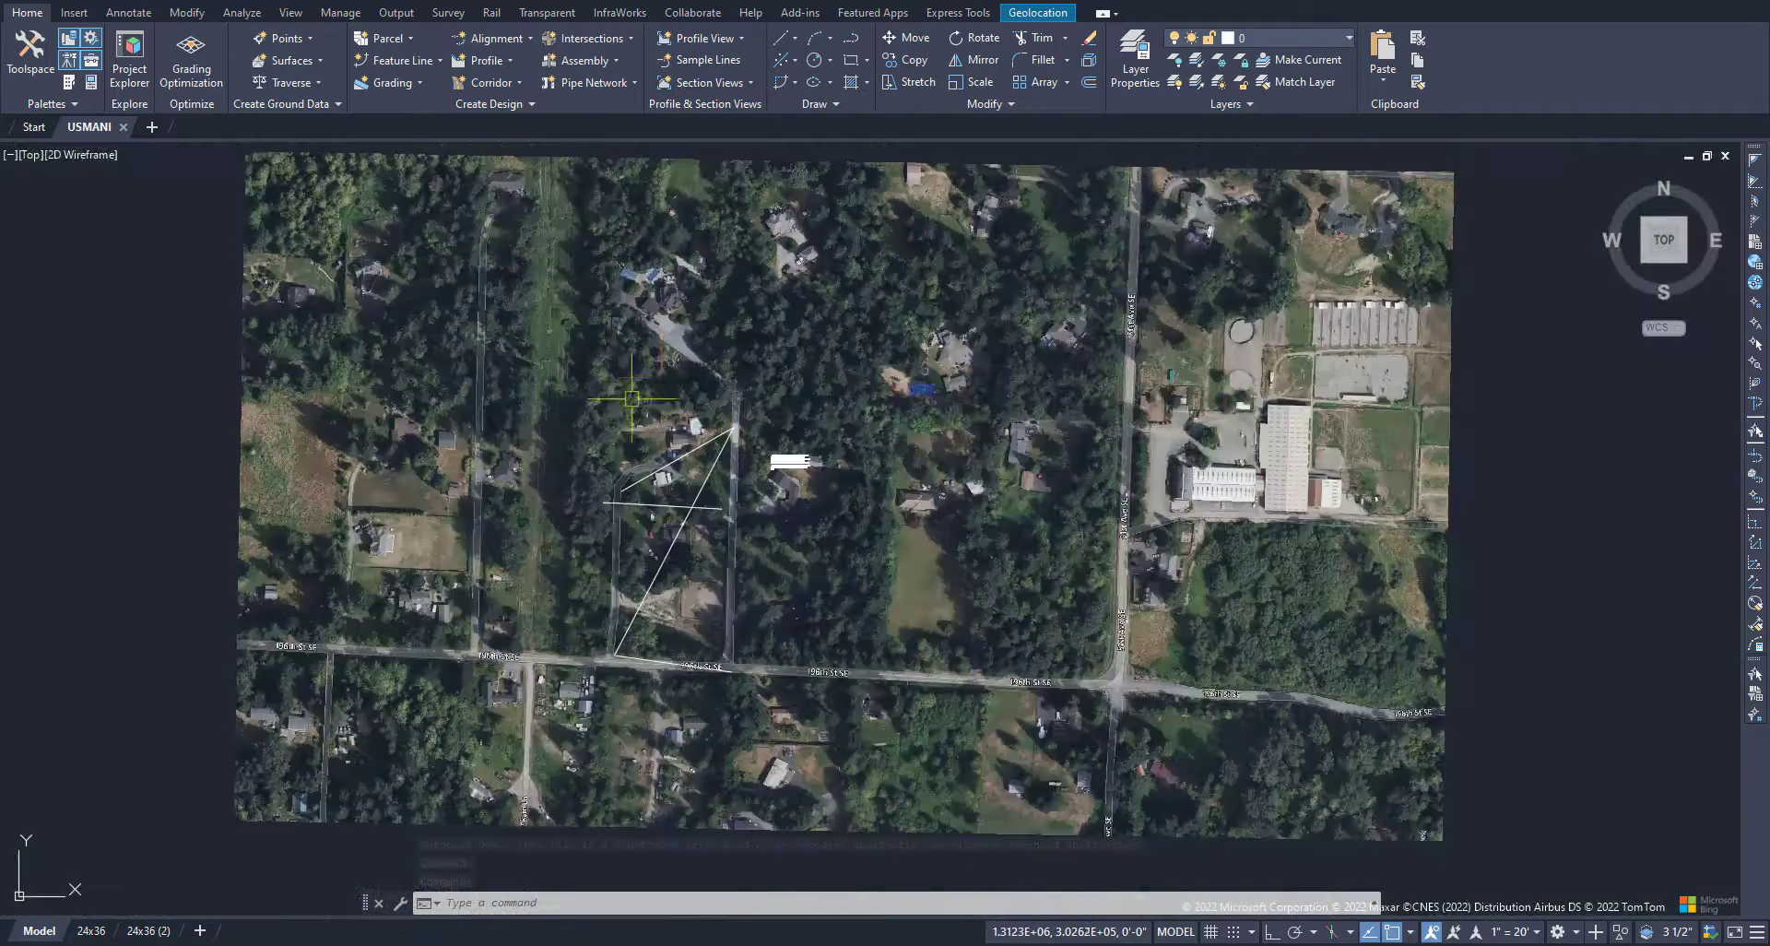
pyautogui.scroll(-1, 640, 376)
pyautogui.scroll(2, 701, 414)
pyautogui.scroll(2, 761, 463)
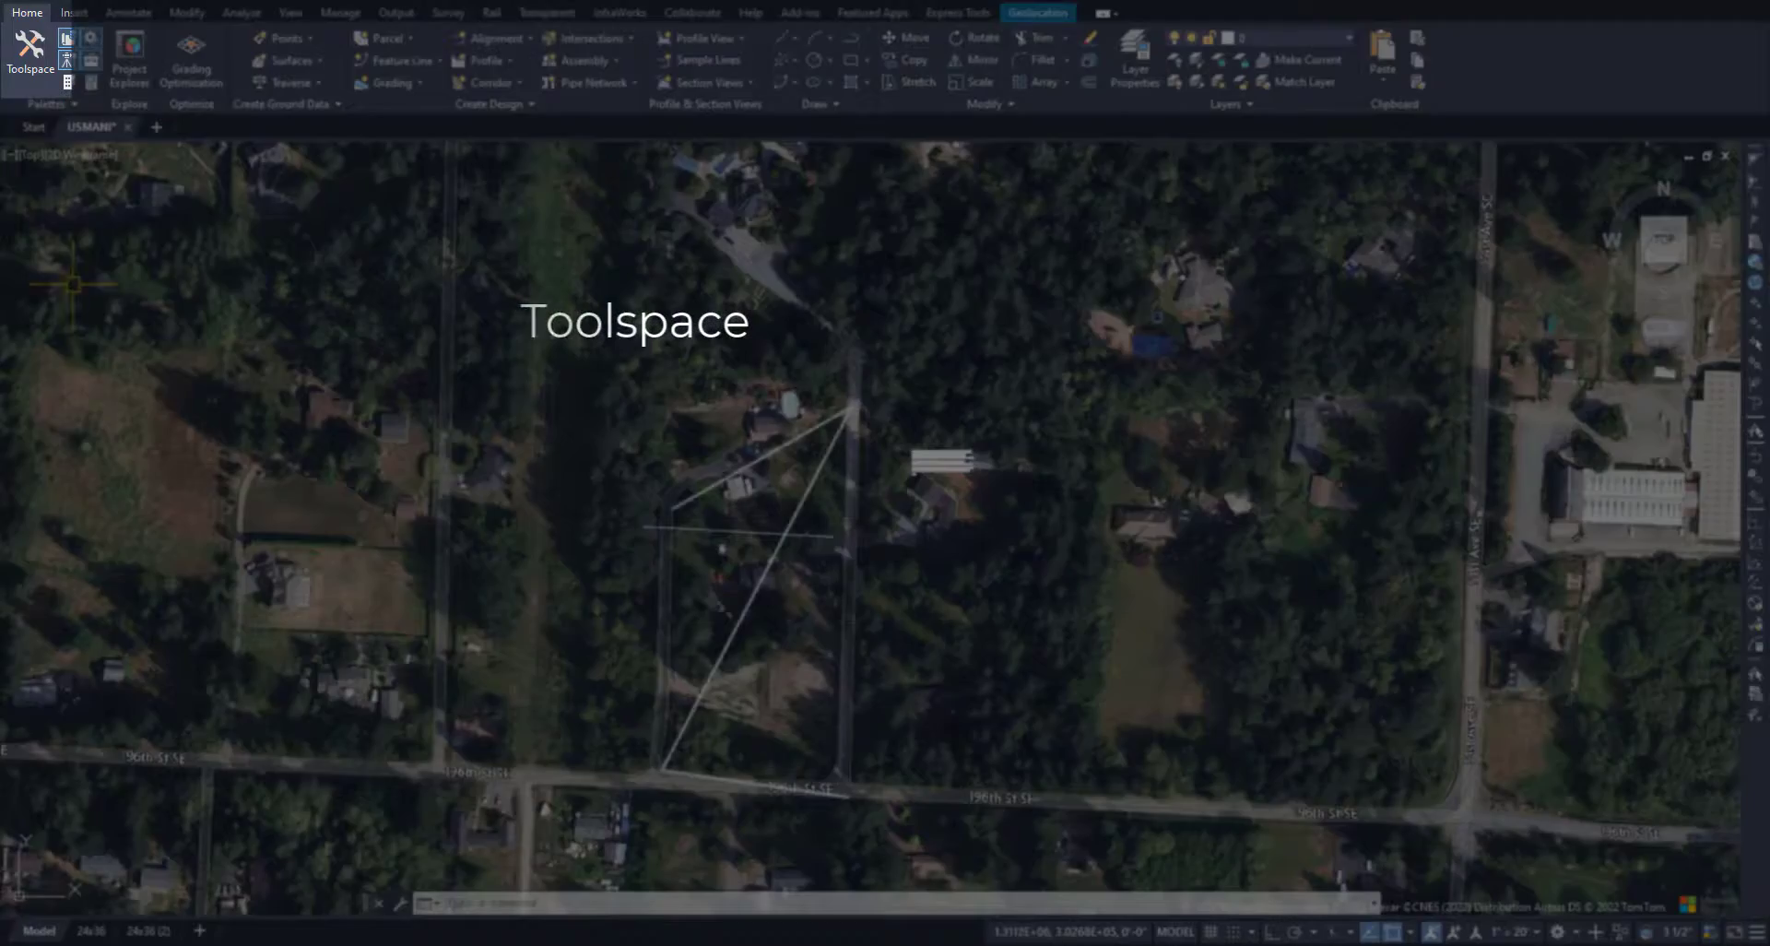
# Step: Reopen Toolspace and cycle through the Prospector, Settings, Survey and Toolbox trees
pyautogui.click(44, 44)
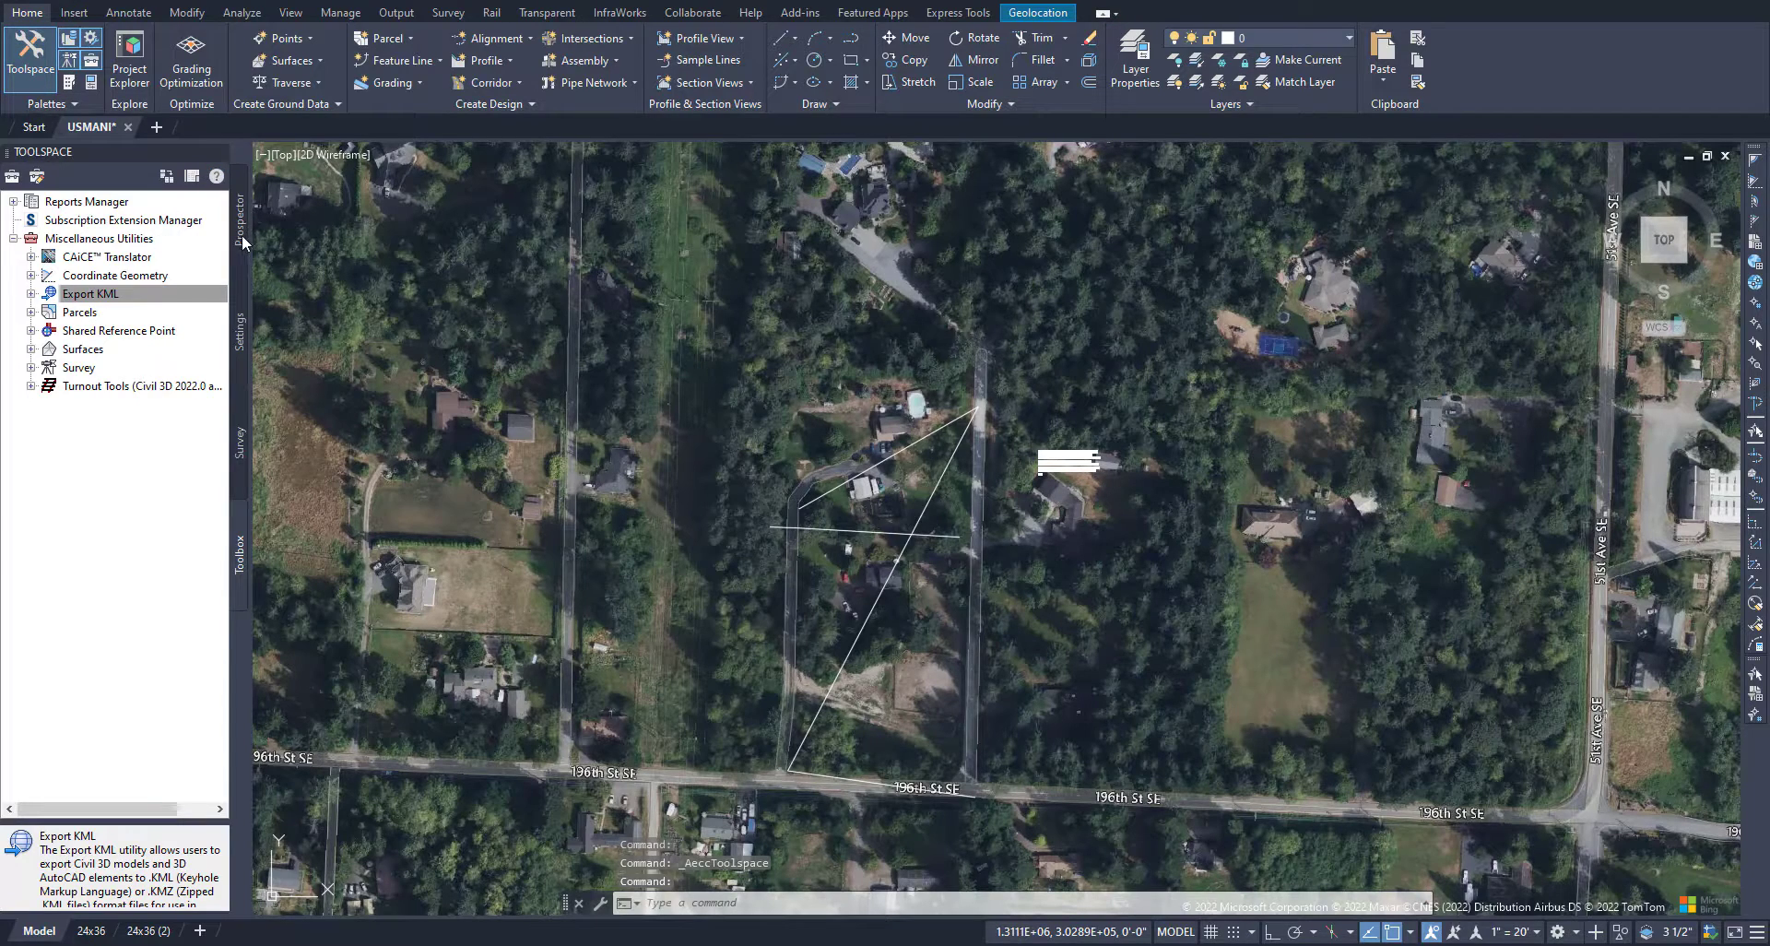
pyautogui.click(241, 234)
pyautogui.click(241, 310)
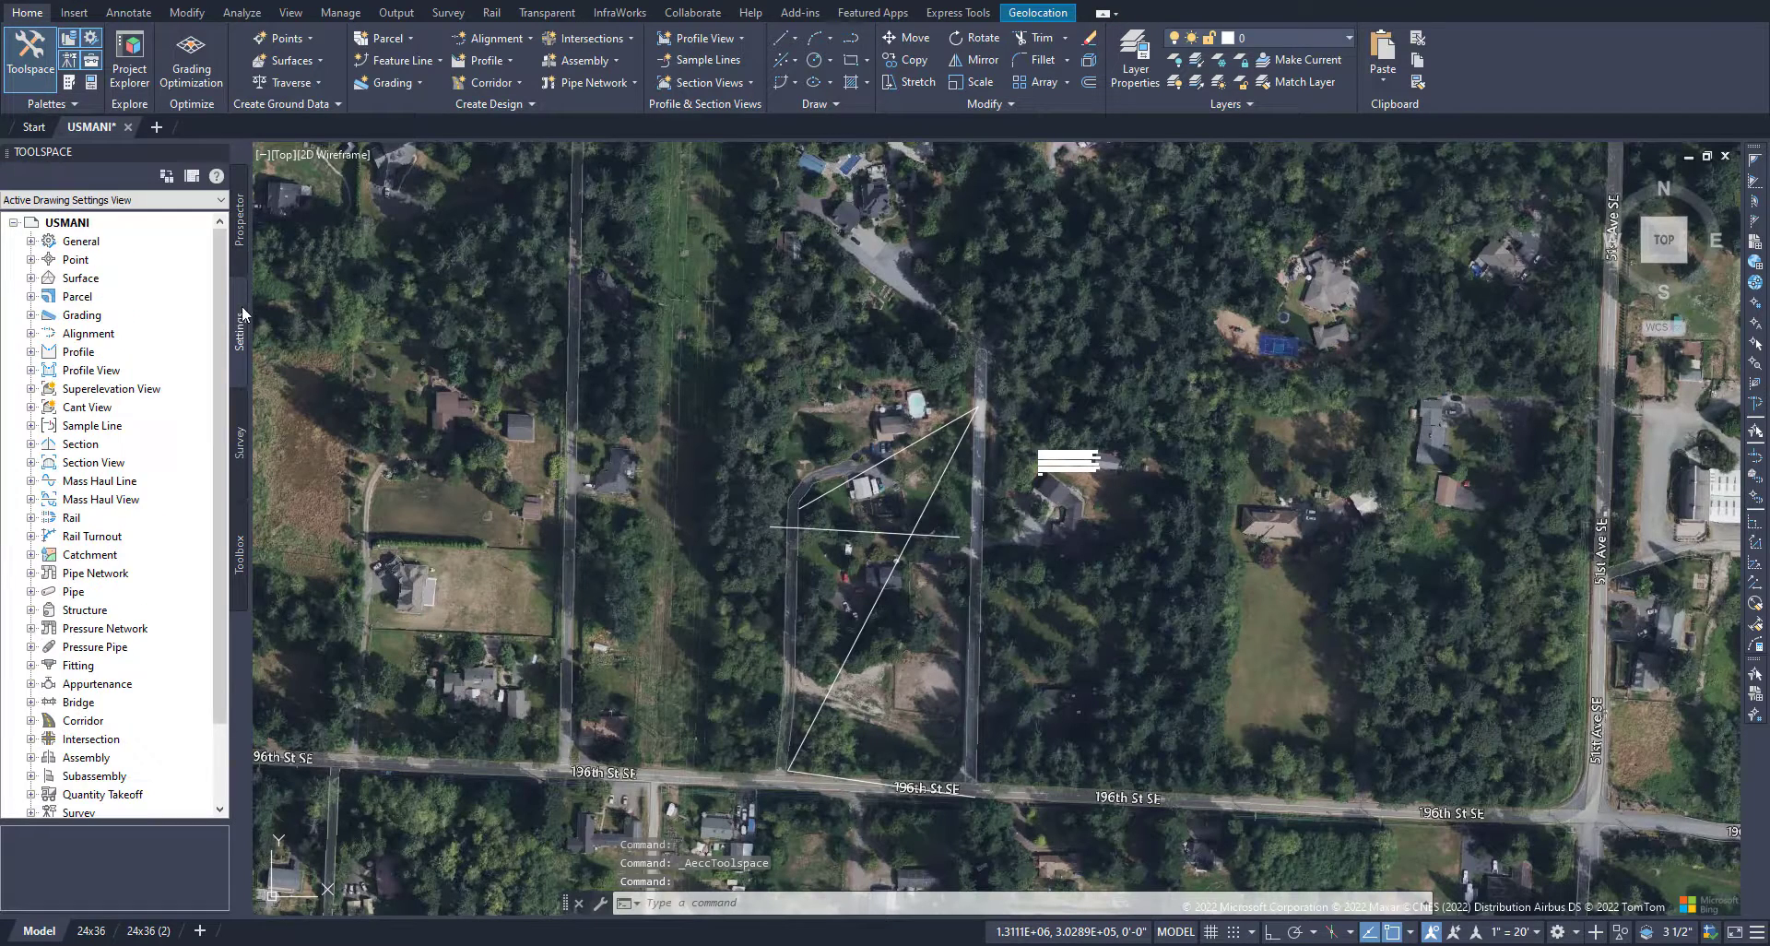
pyautogui.click(244, 429)
pyautogui.click(241, 546)
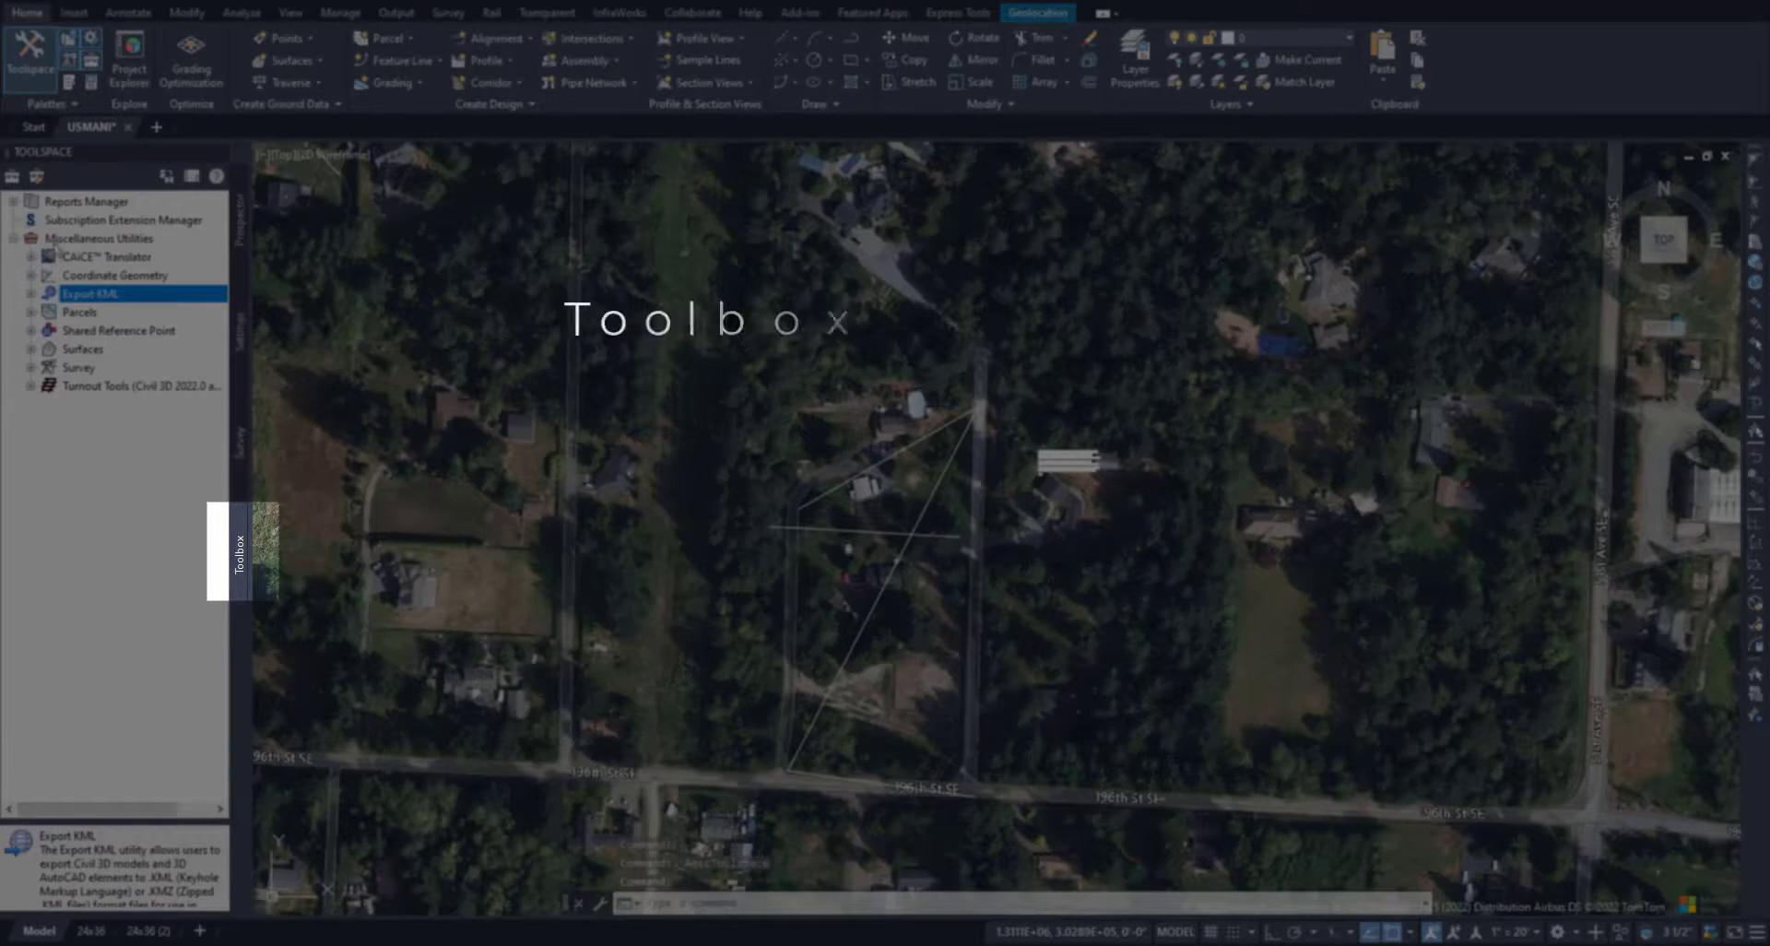
# Step: Expand Miscellaneous Utilities and Export KML in the Toolbox to reveal the Export KML tool
pyautogui.click(21, 244)
pyautogui.click(13, 238)
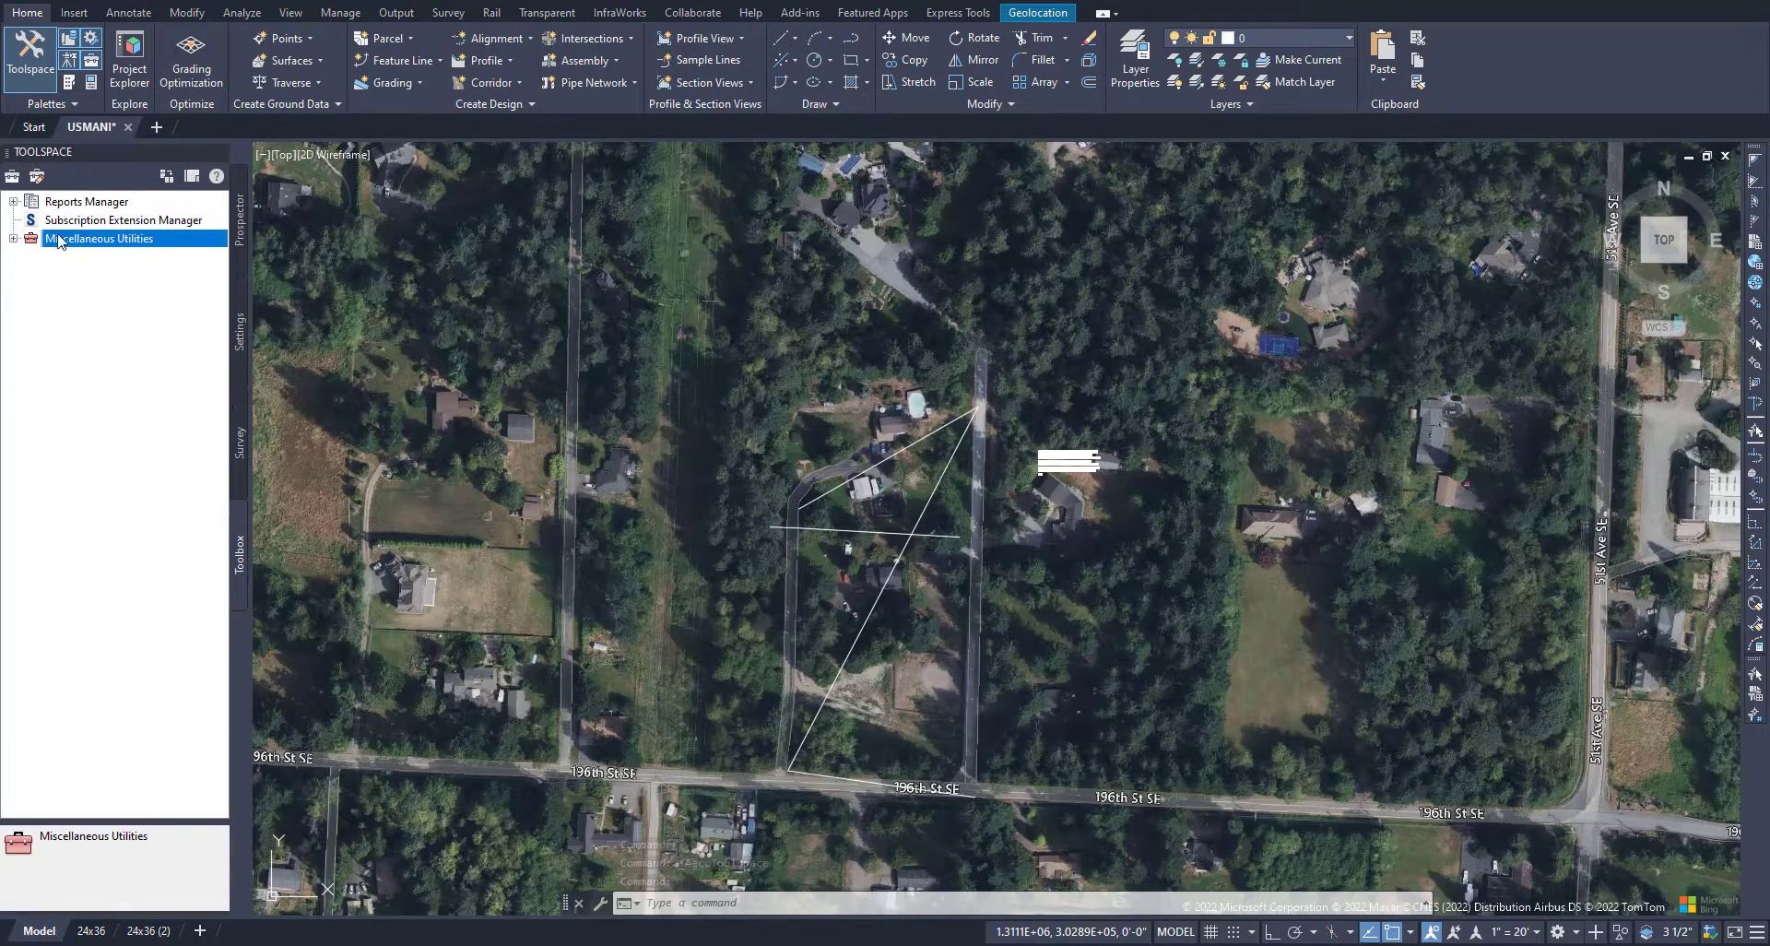
pyautogui.click(14, 238)
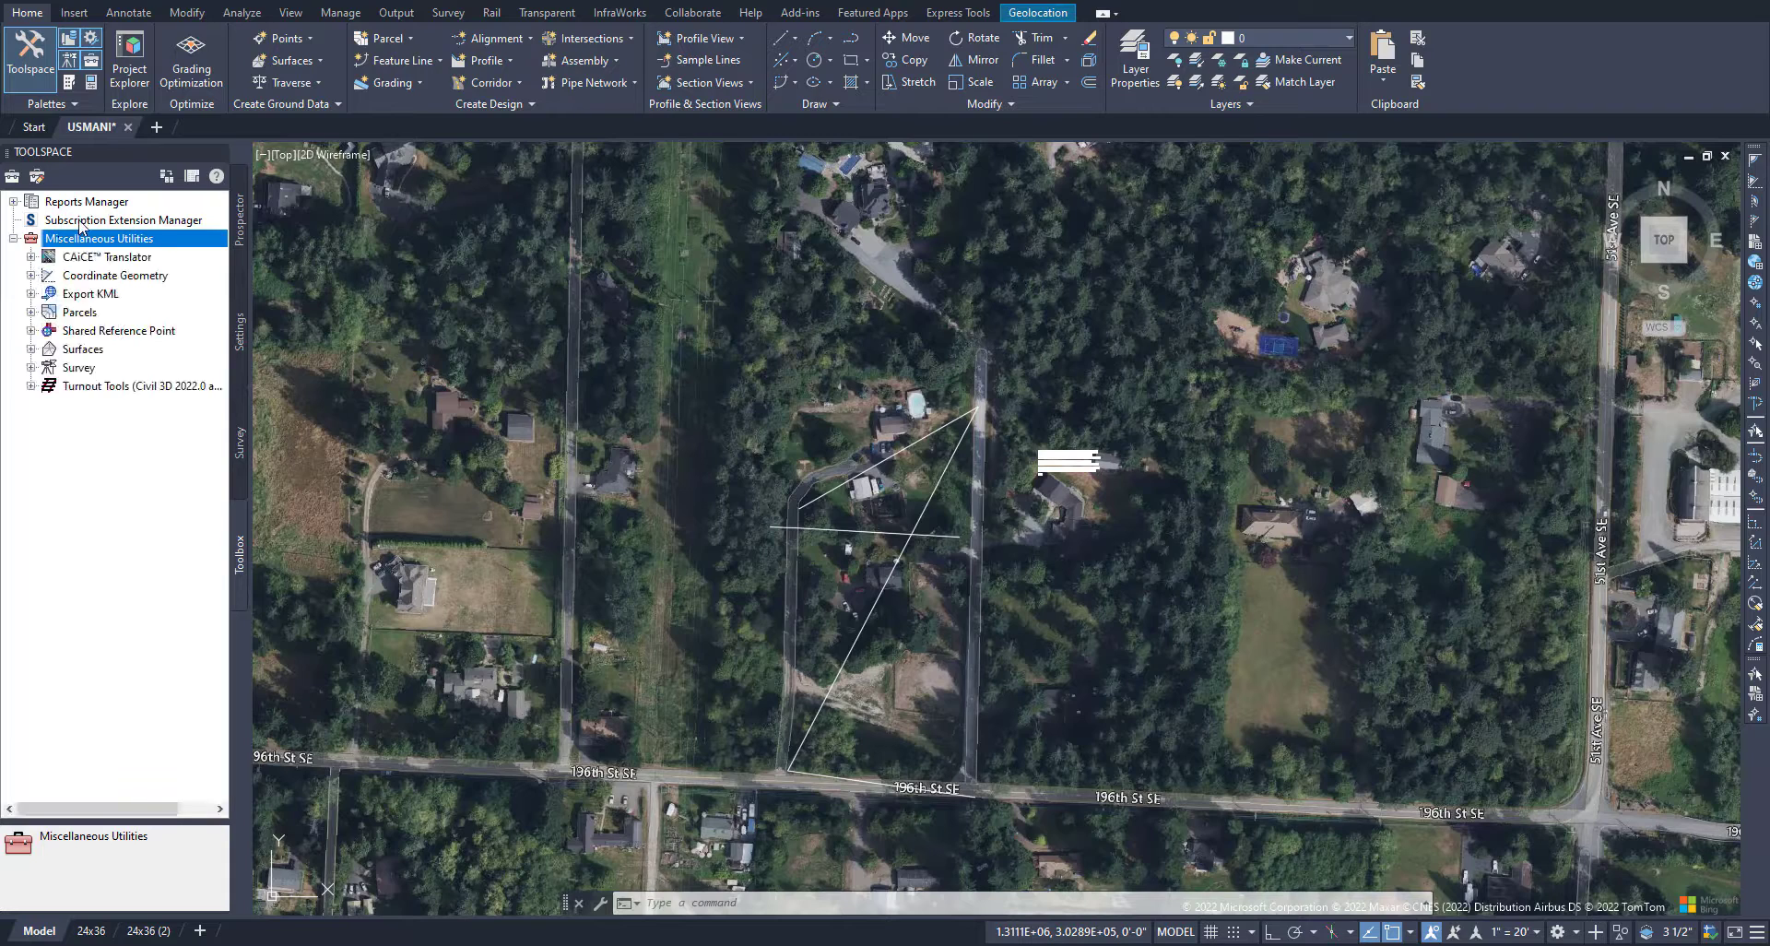
pyautogui.click(69, 295)
pyautogui.click(31, 294)
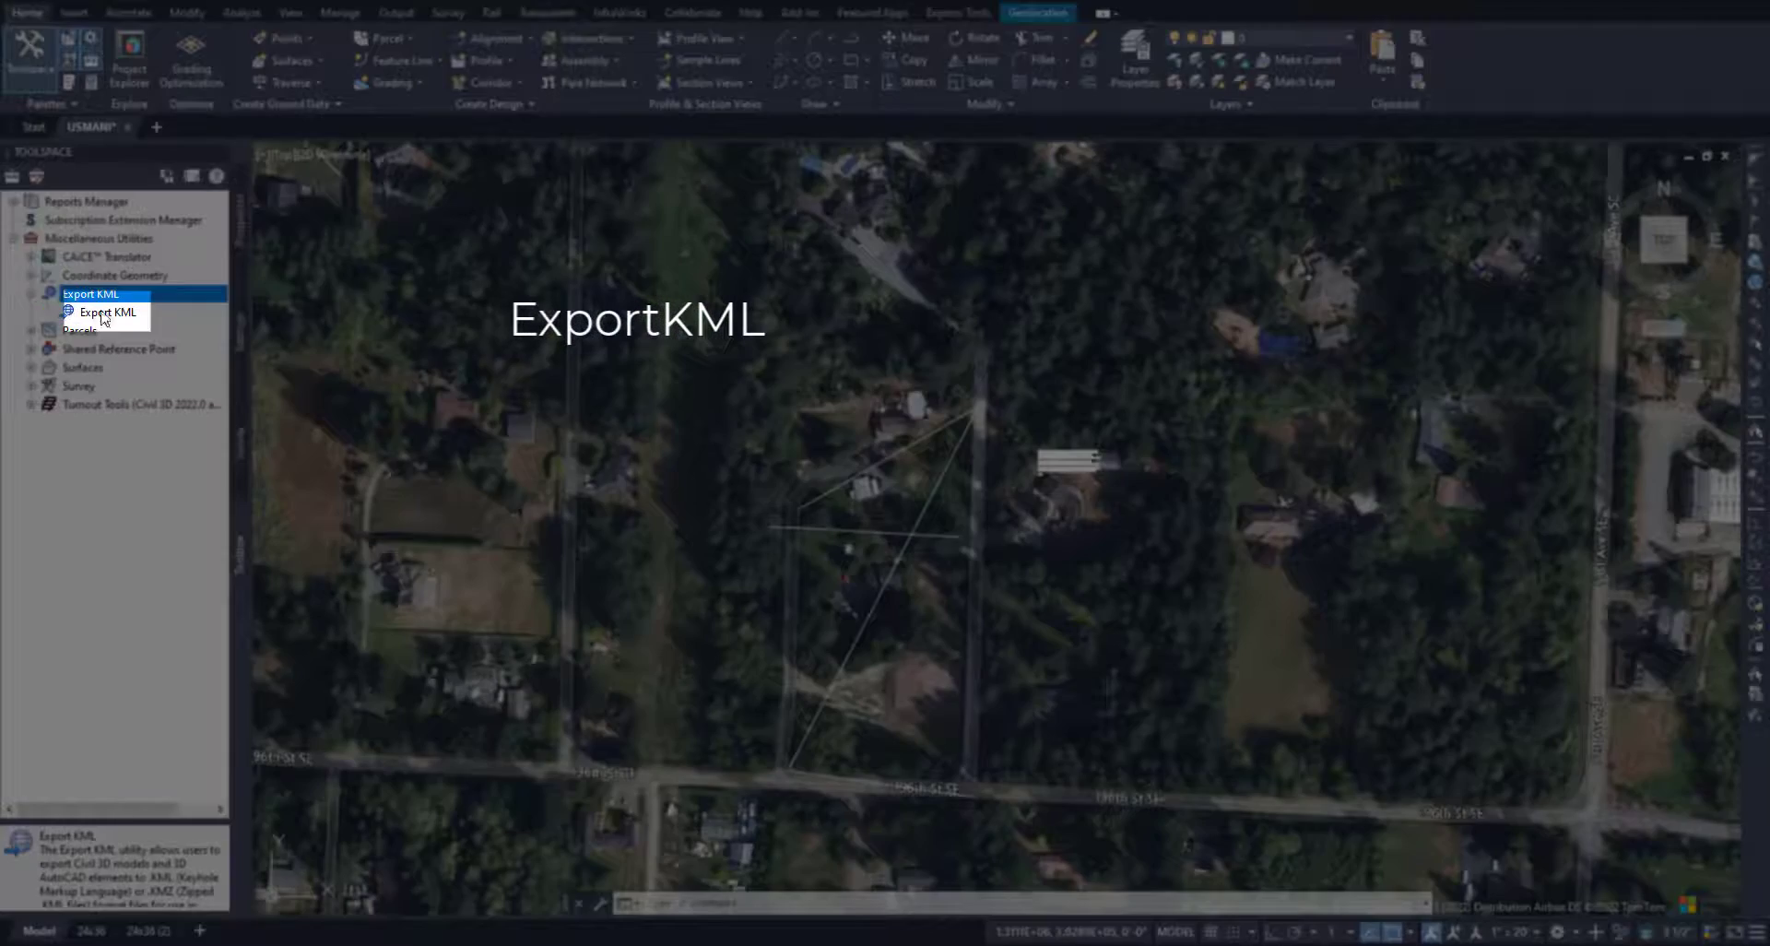
# Step: Launch Export KML and set it to export only the selected triangular parcel polyline
pyautogui.doubleClick(106, 312)
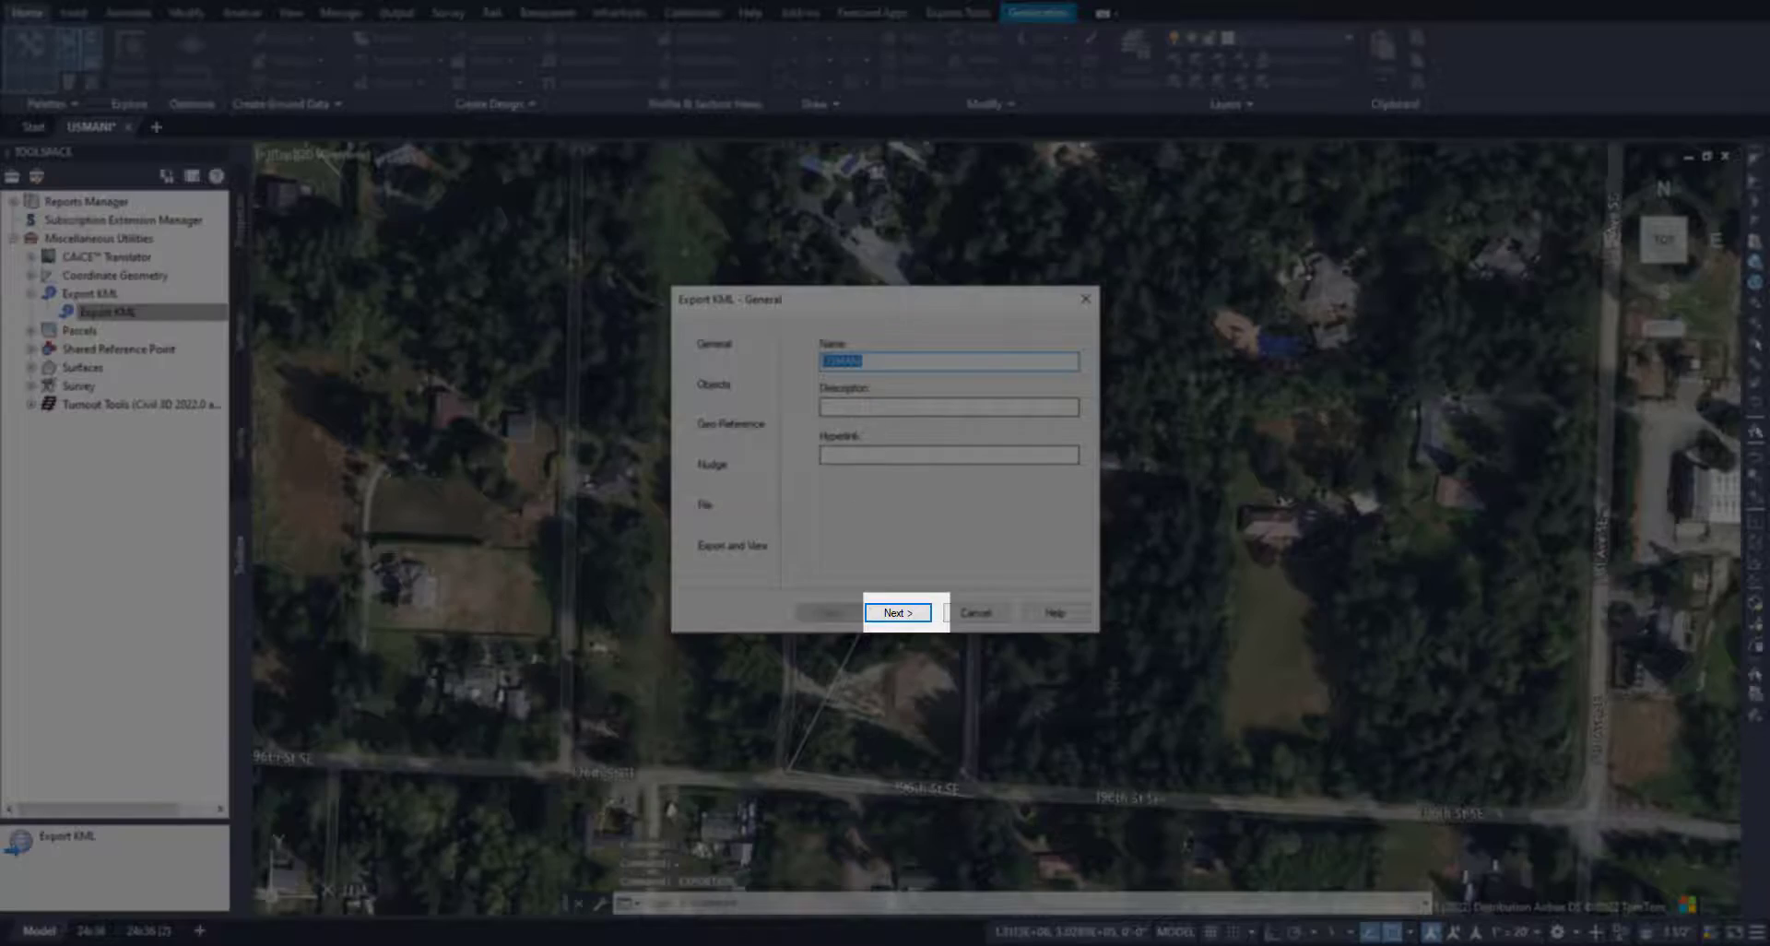
pyautogui.click(894, 620)
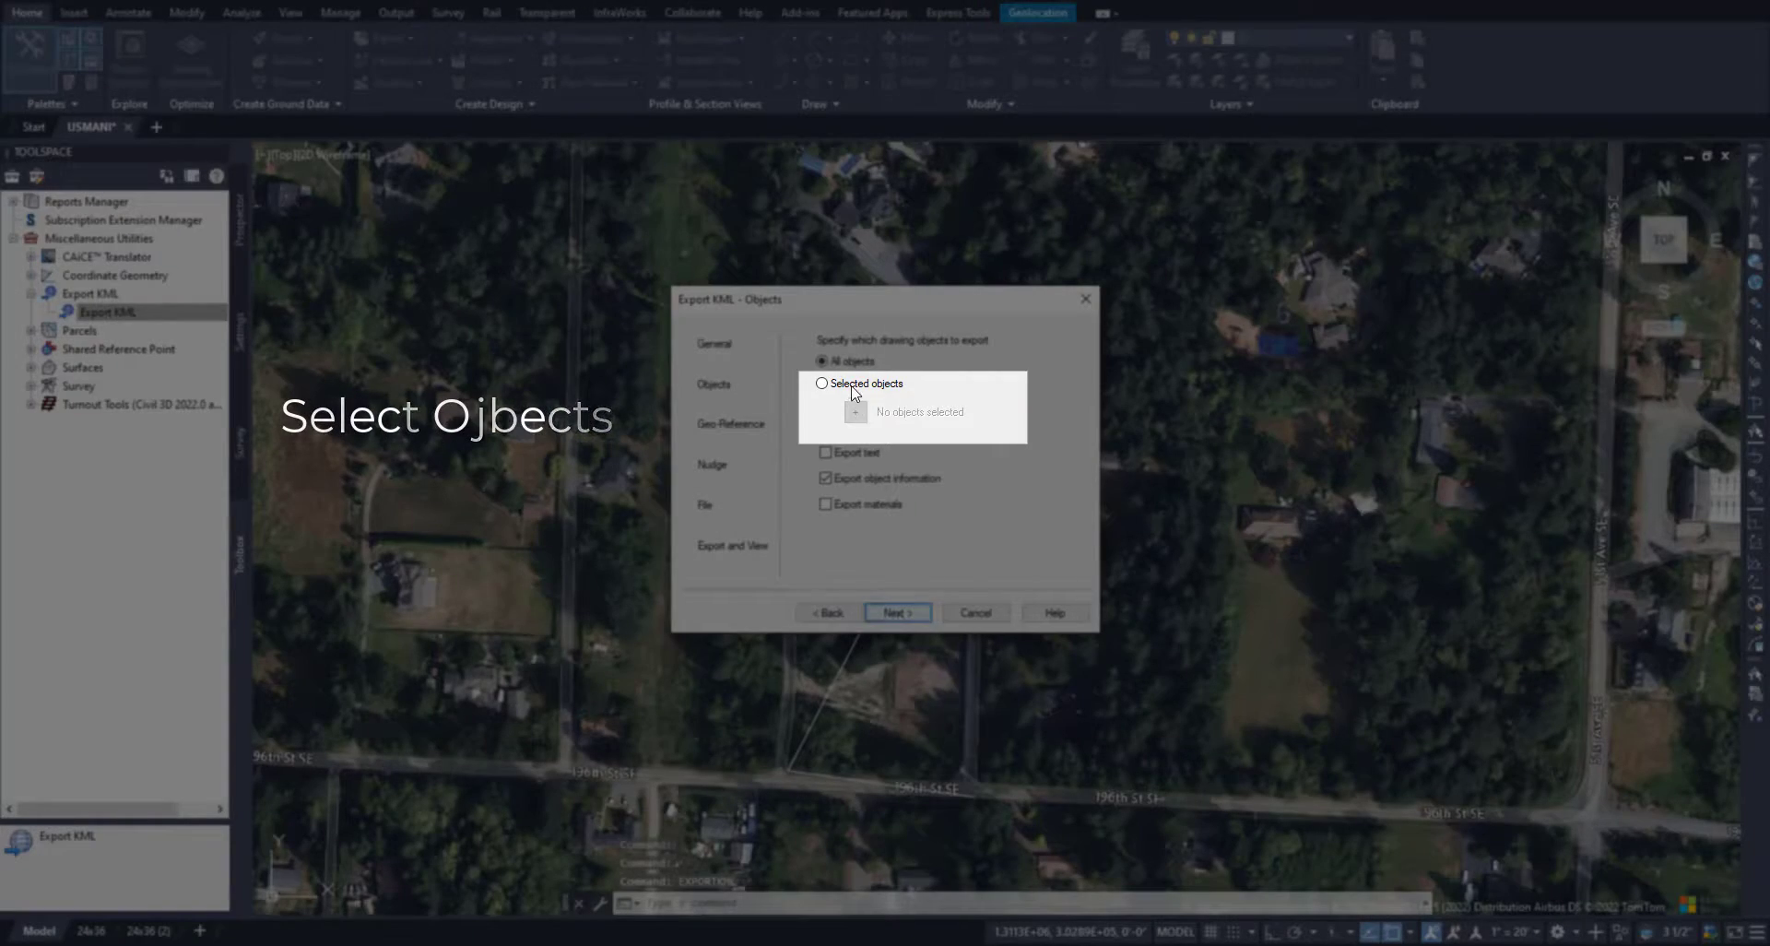
pyautogui.click(821, 383)
pyautogui.click(855, 412)
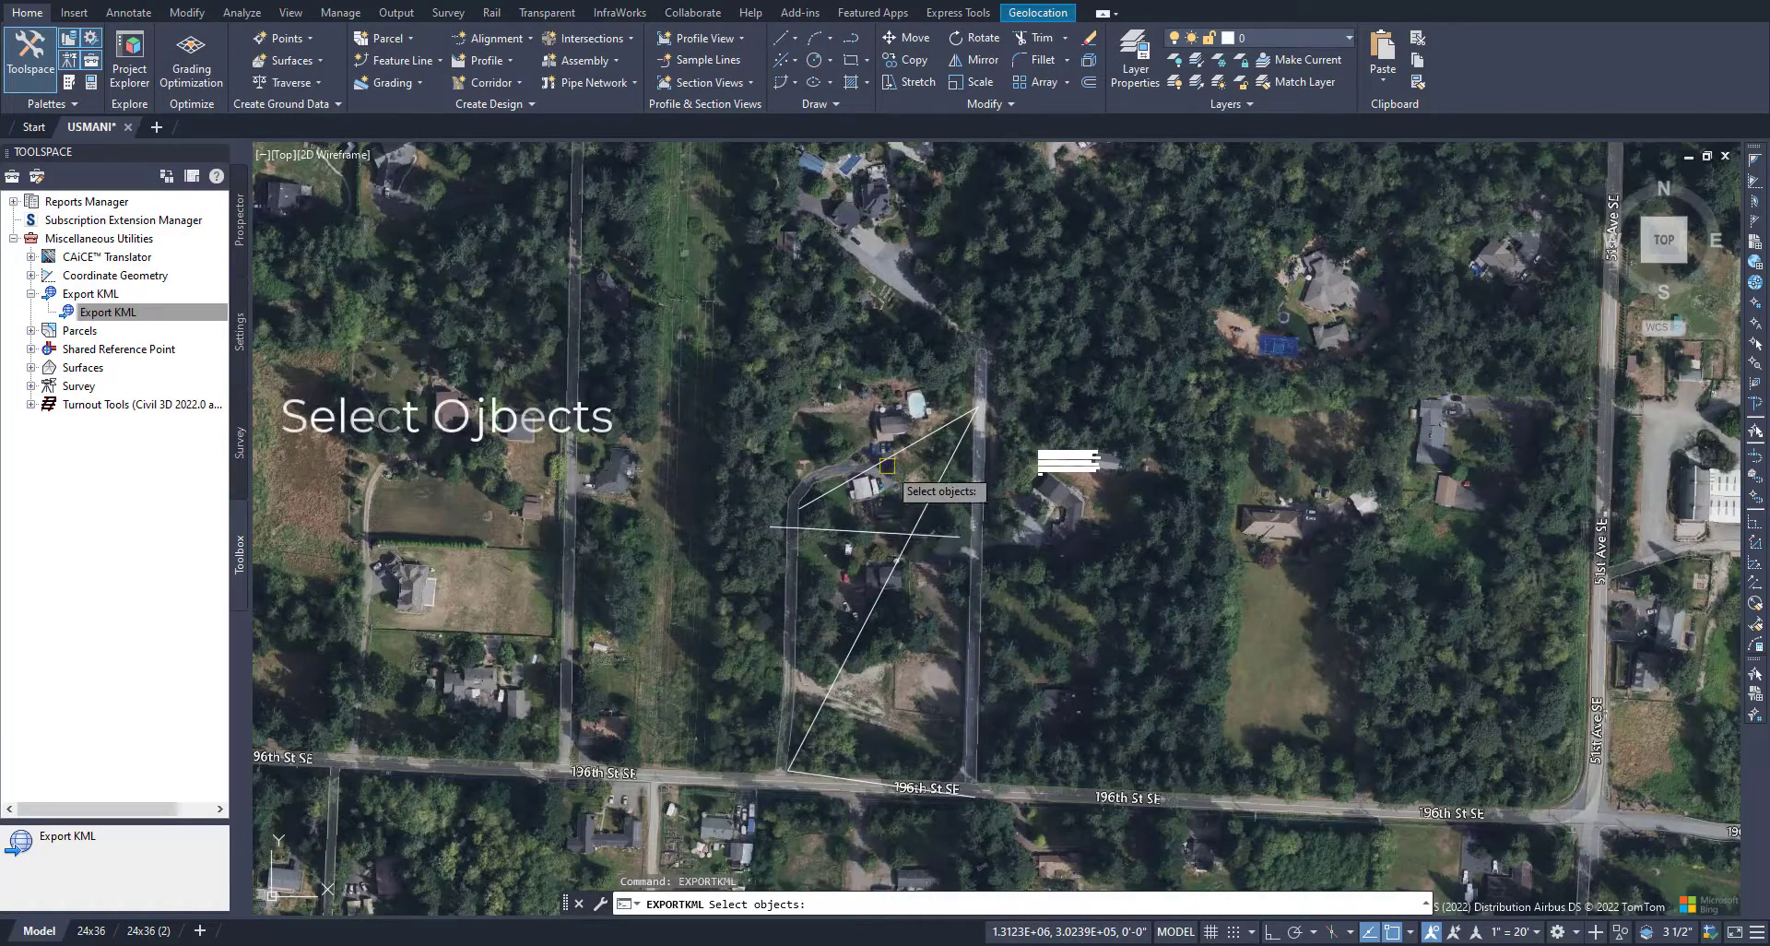
pyautogui.click(940, 475)
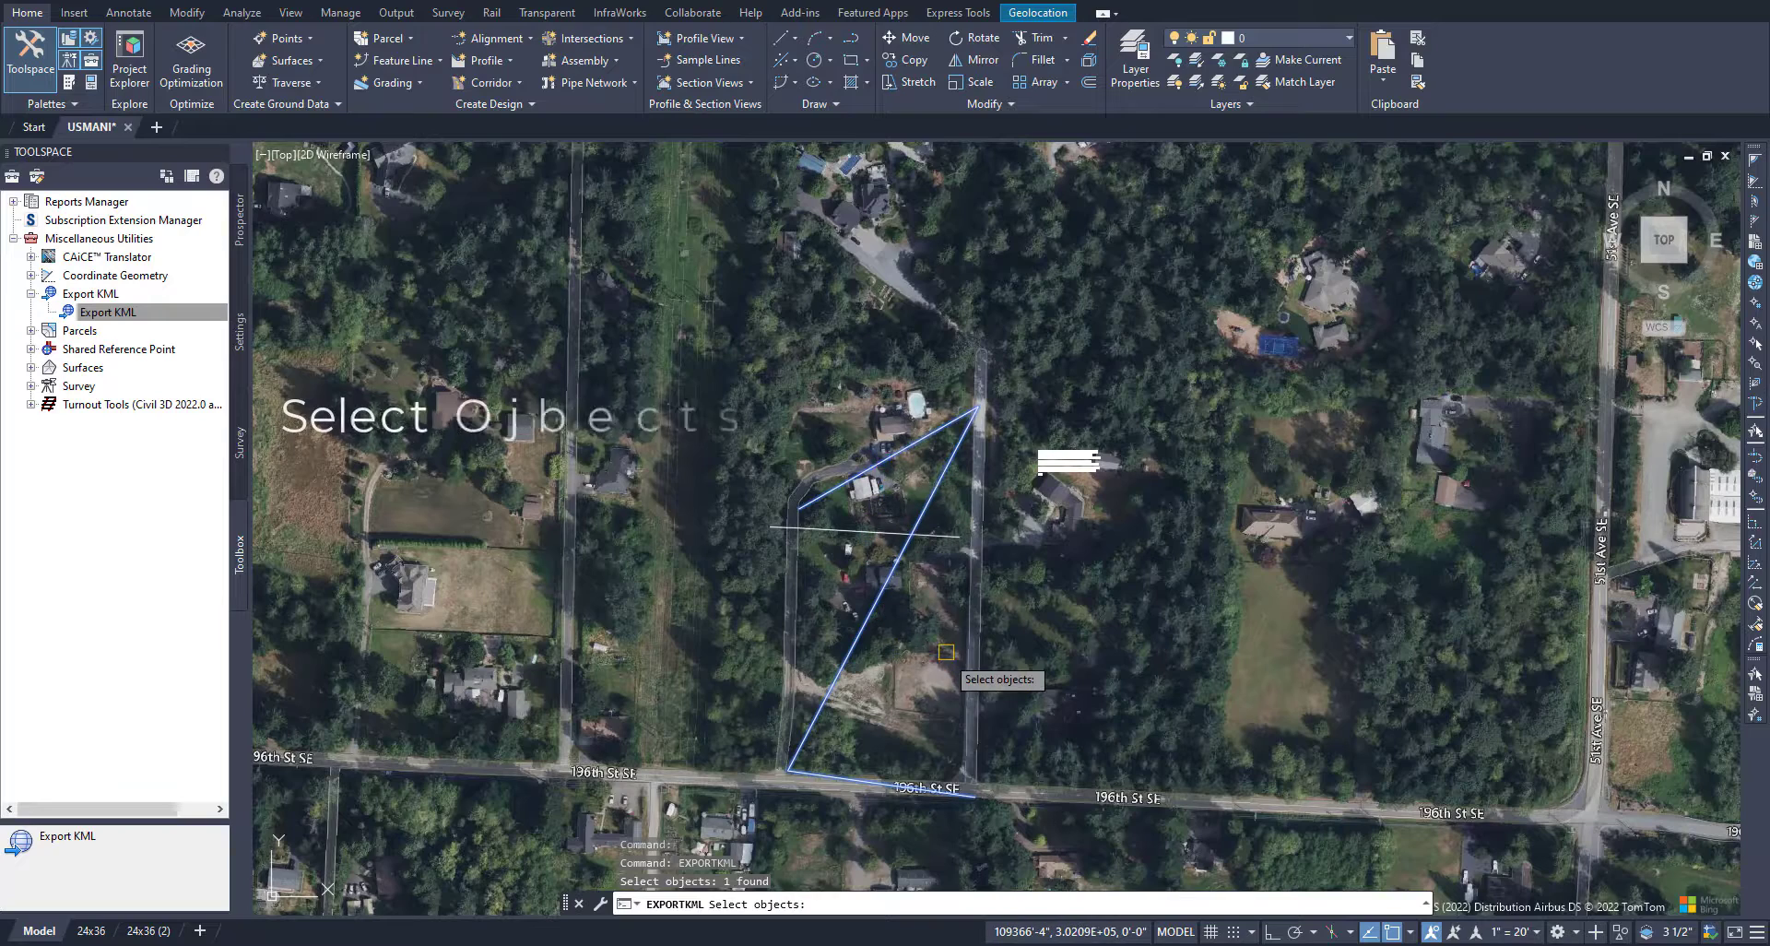
pyautogui.press('Return')
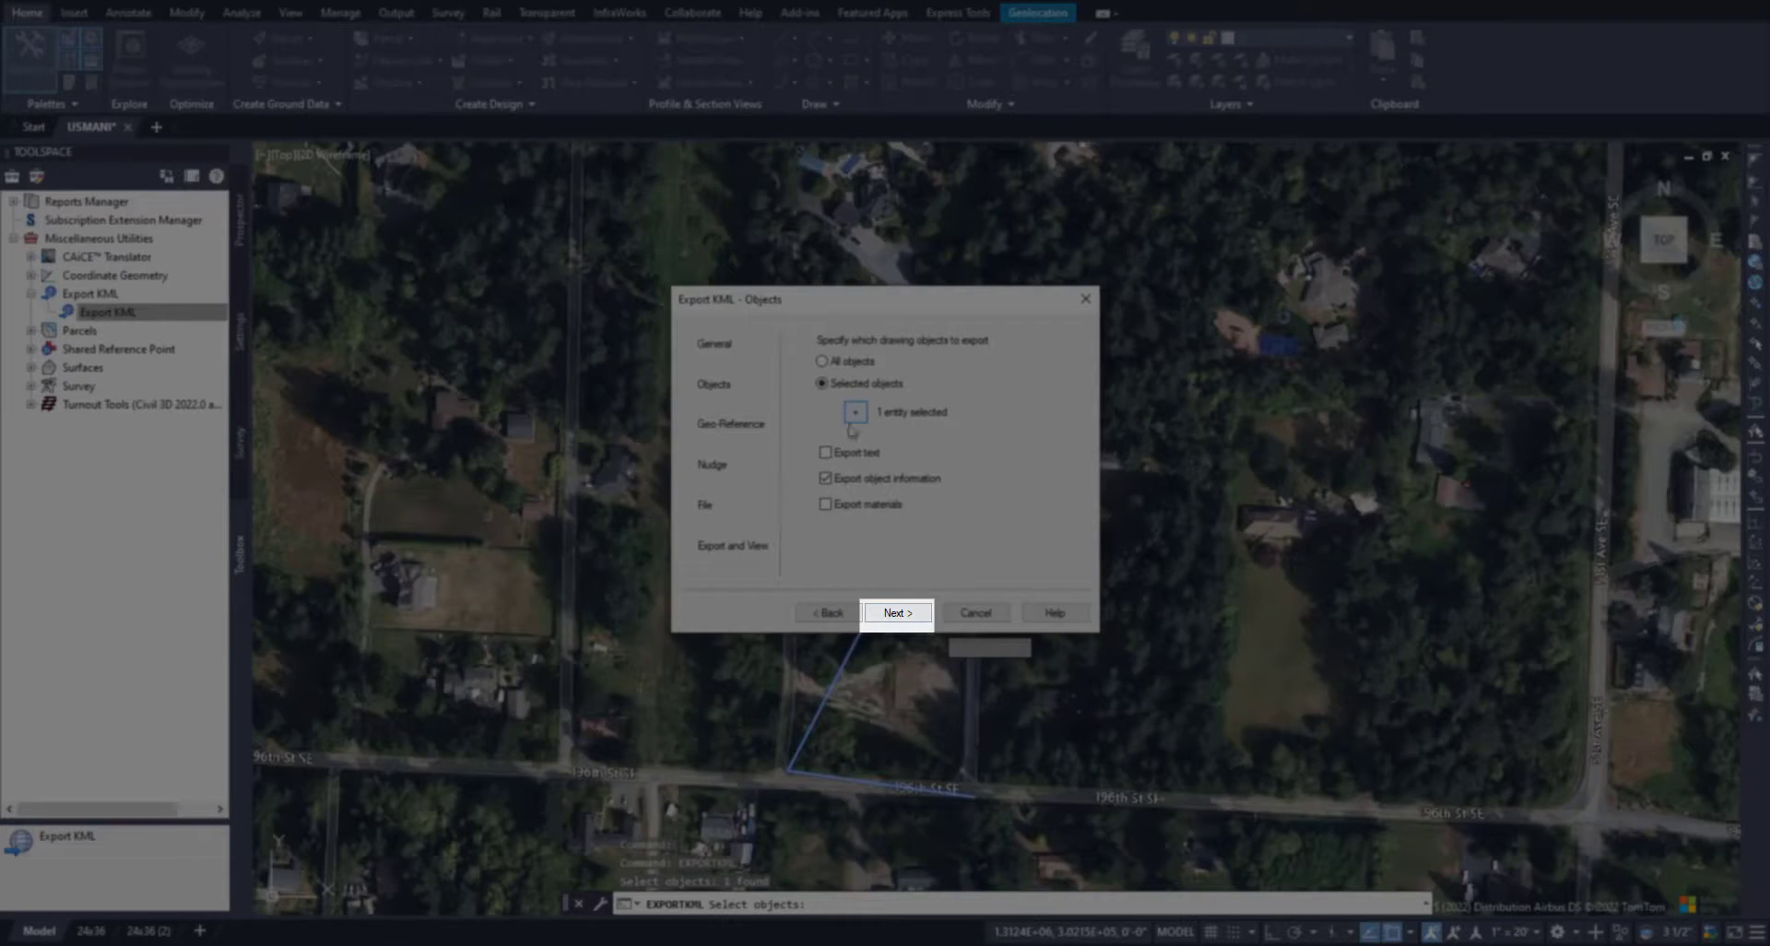
# Step: Accept the geo-reference, nudge and file settings, export the parcel, and view the result in Google Earth
pyautogui.click(907, 613)
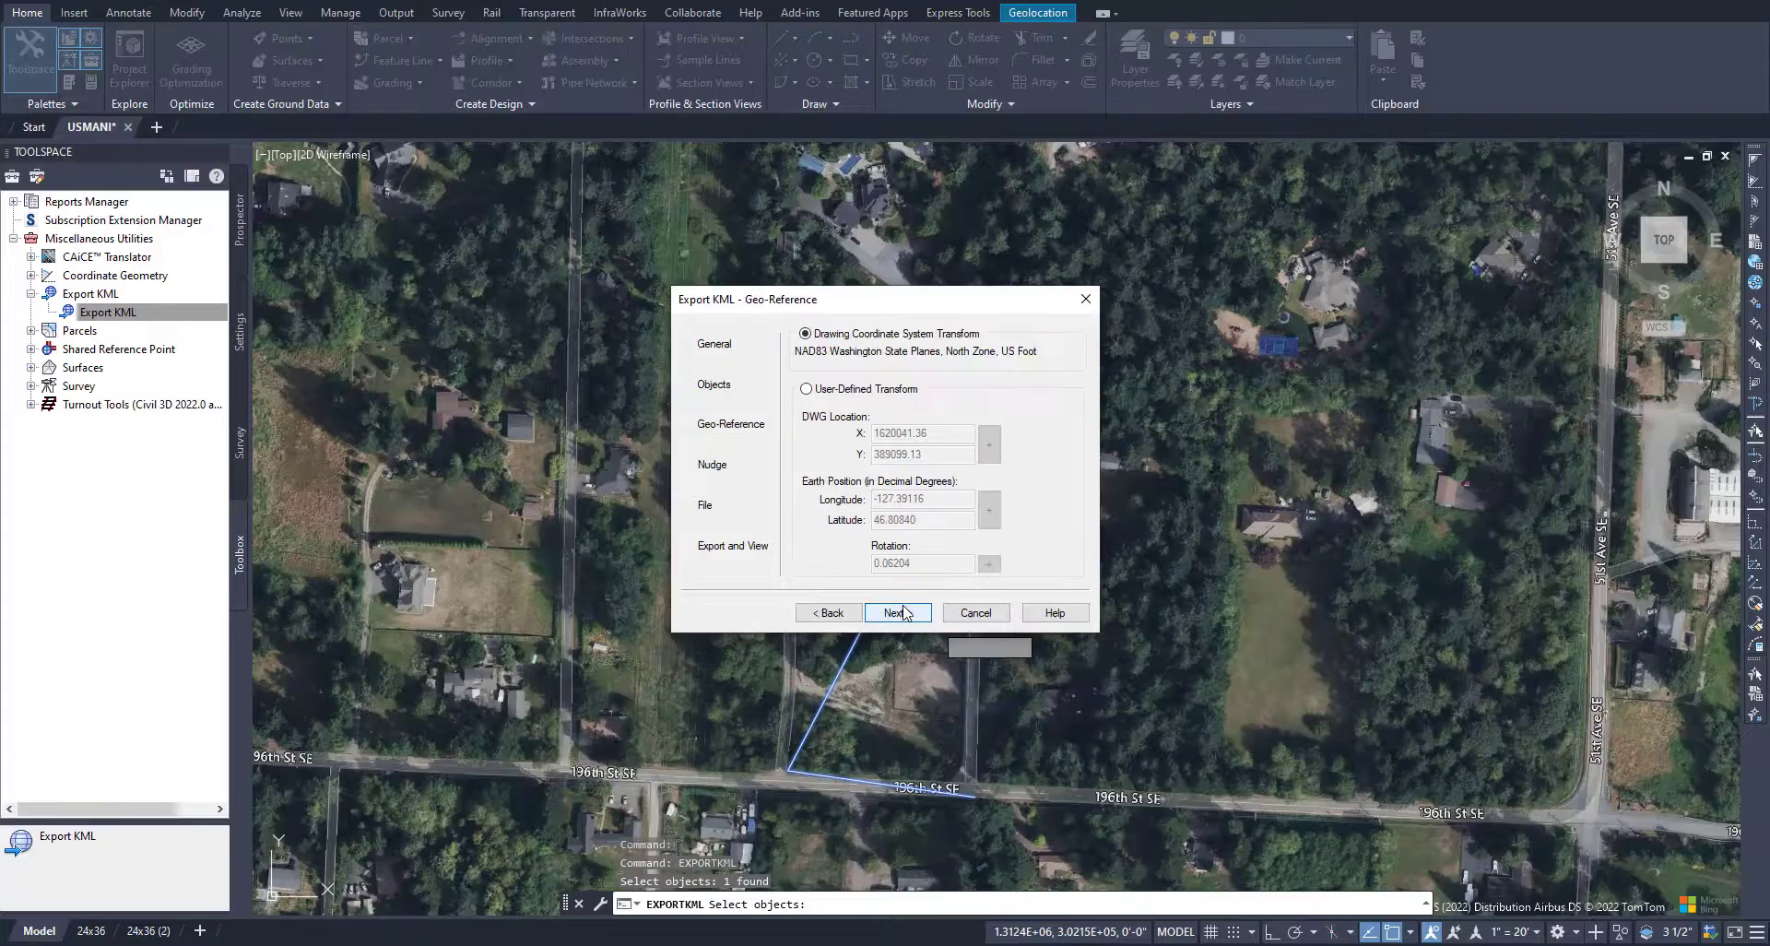
pyautogui.click(901, 617)
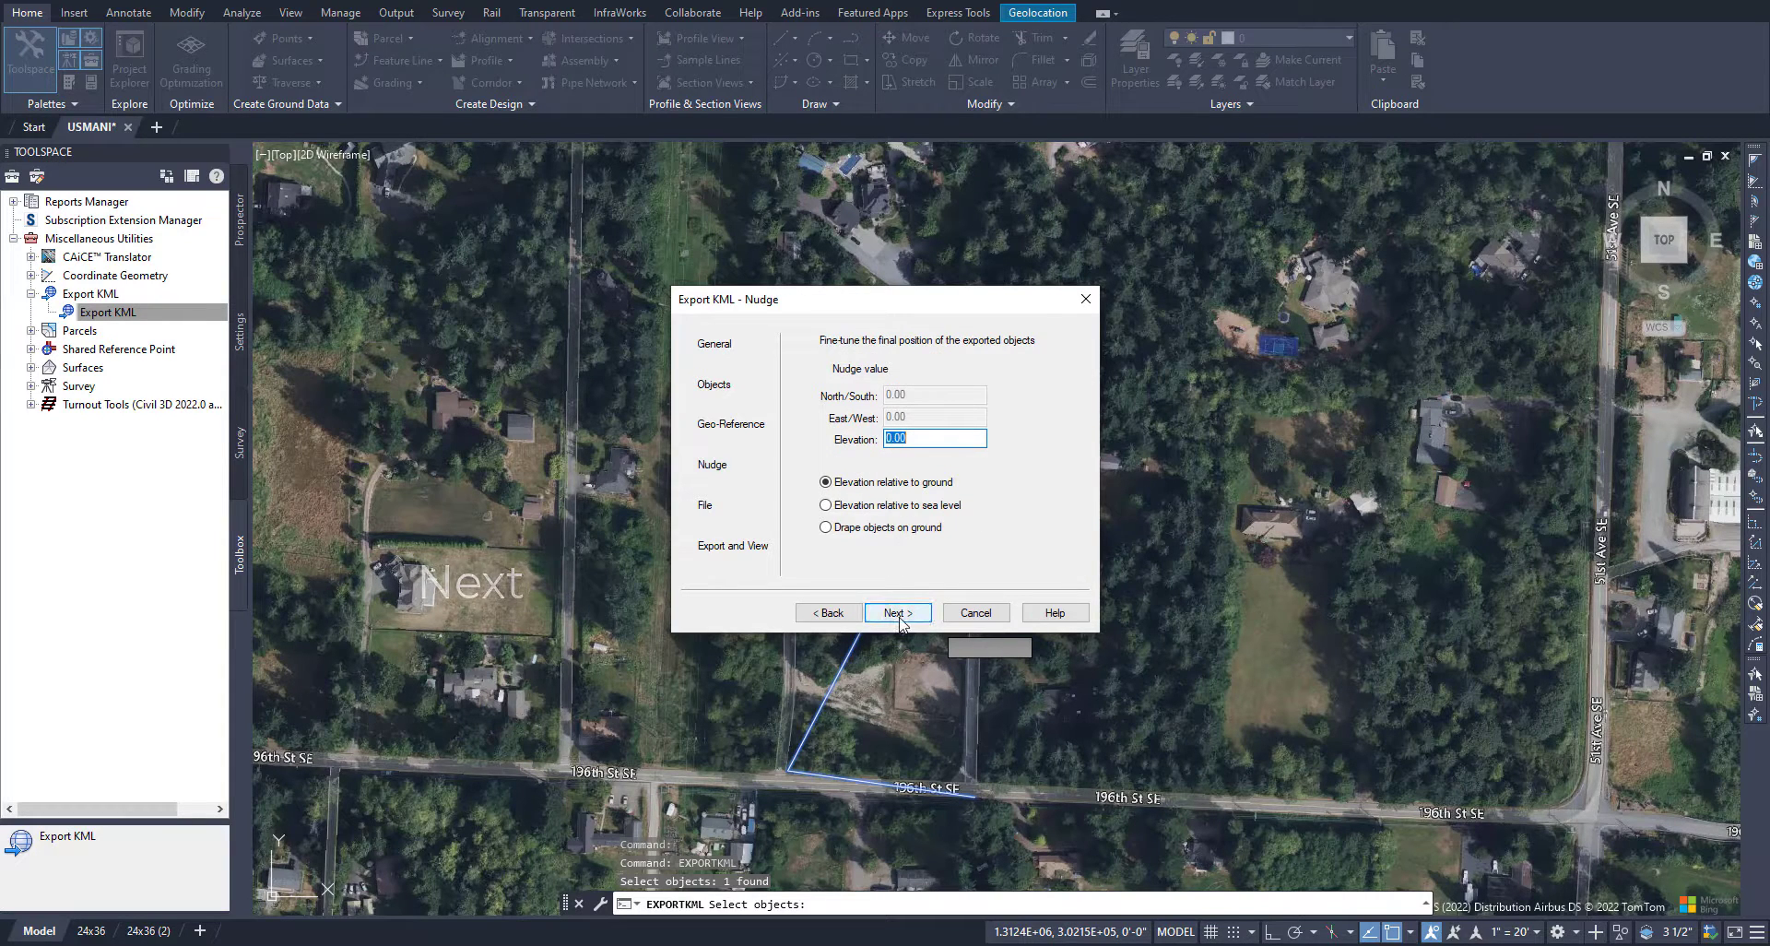
pyautogui.click(898, 613)
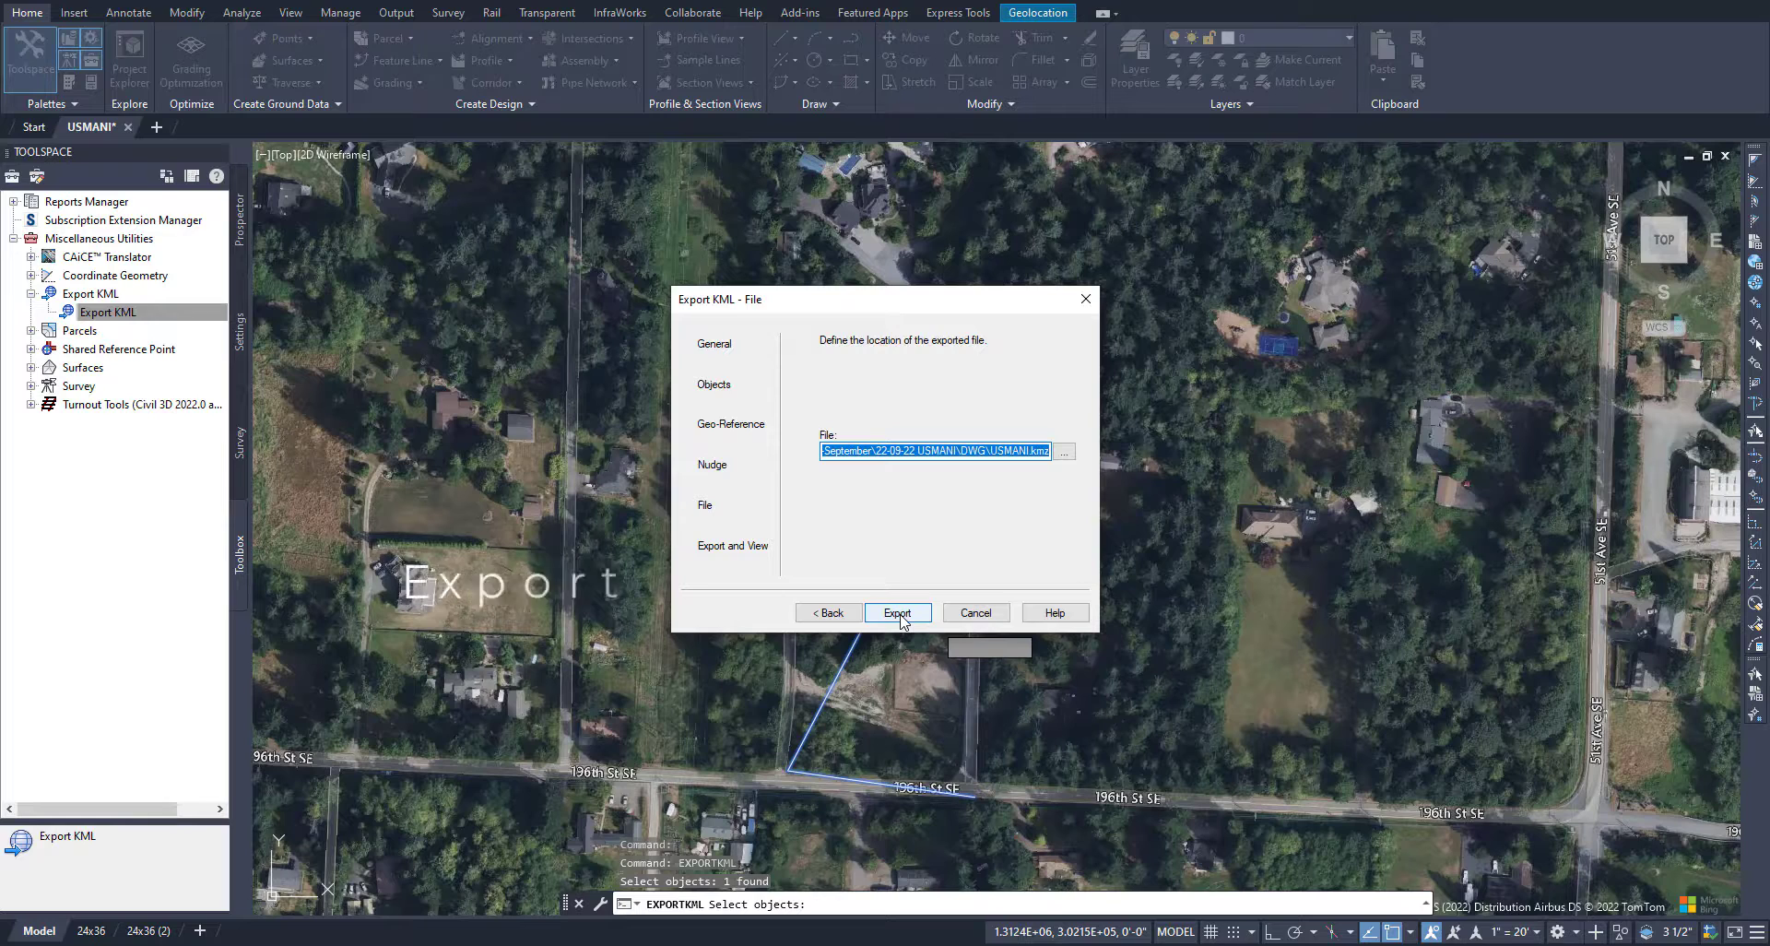
pyautogui.click(899, 613)
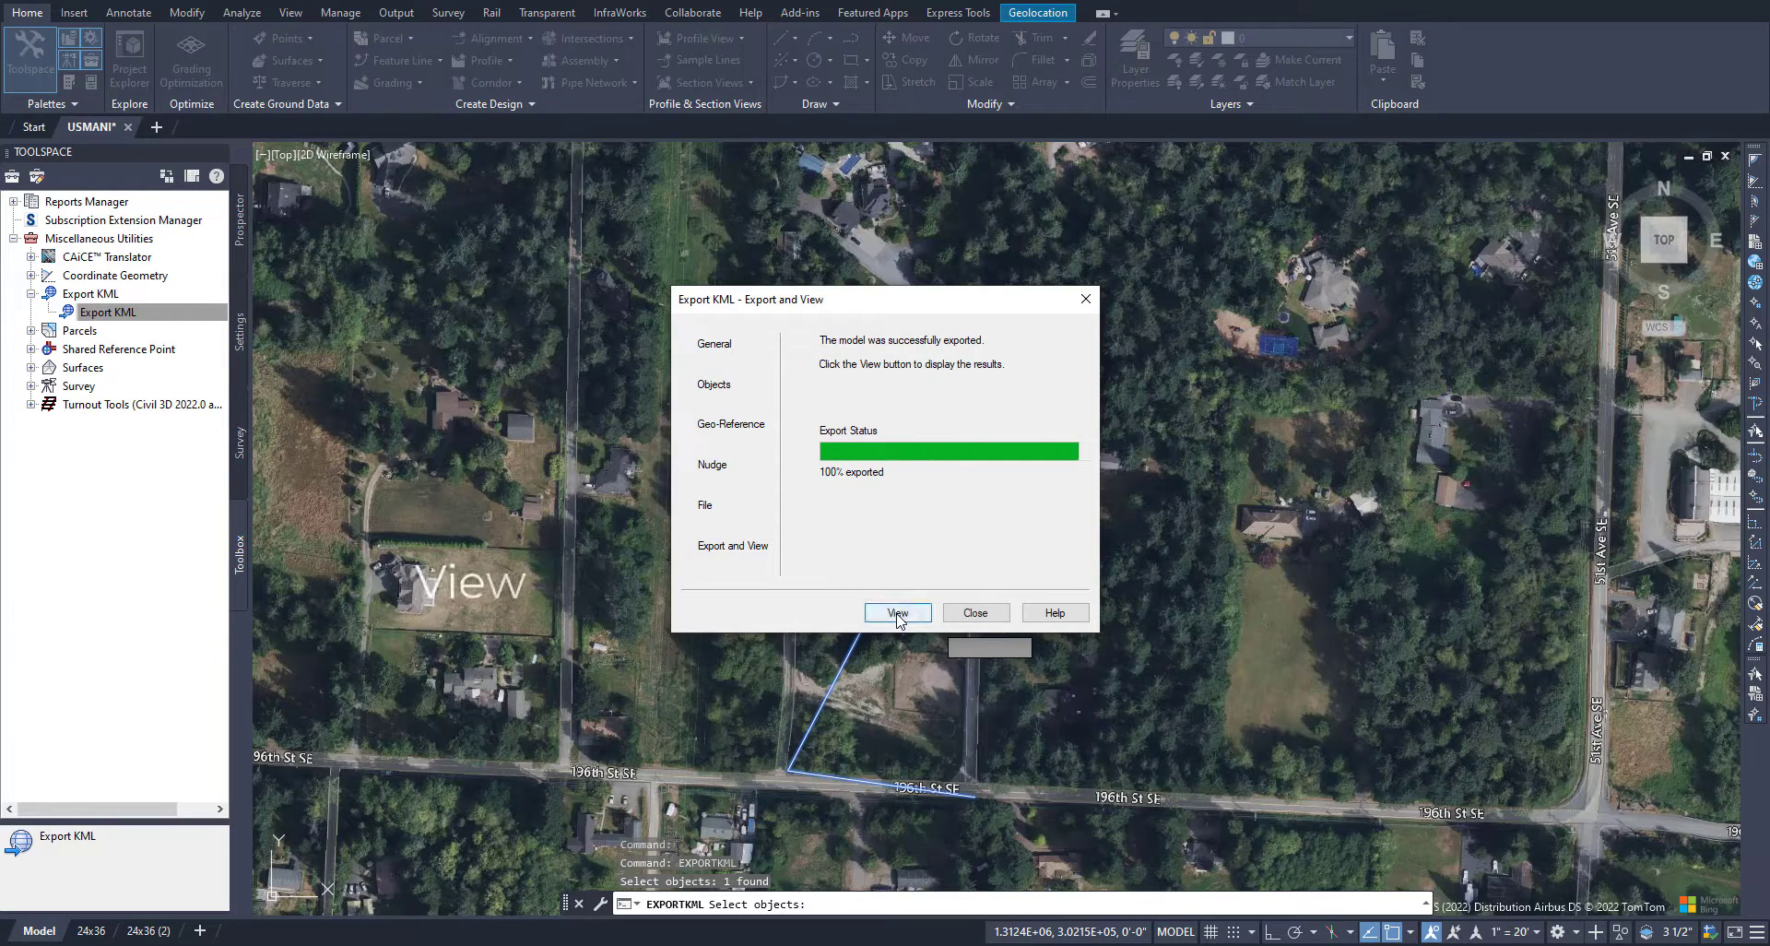
pyautogui.click(897, 613)
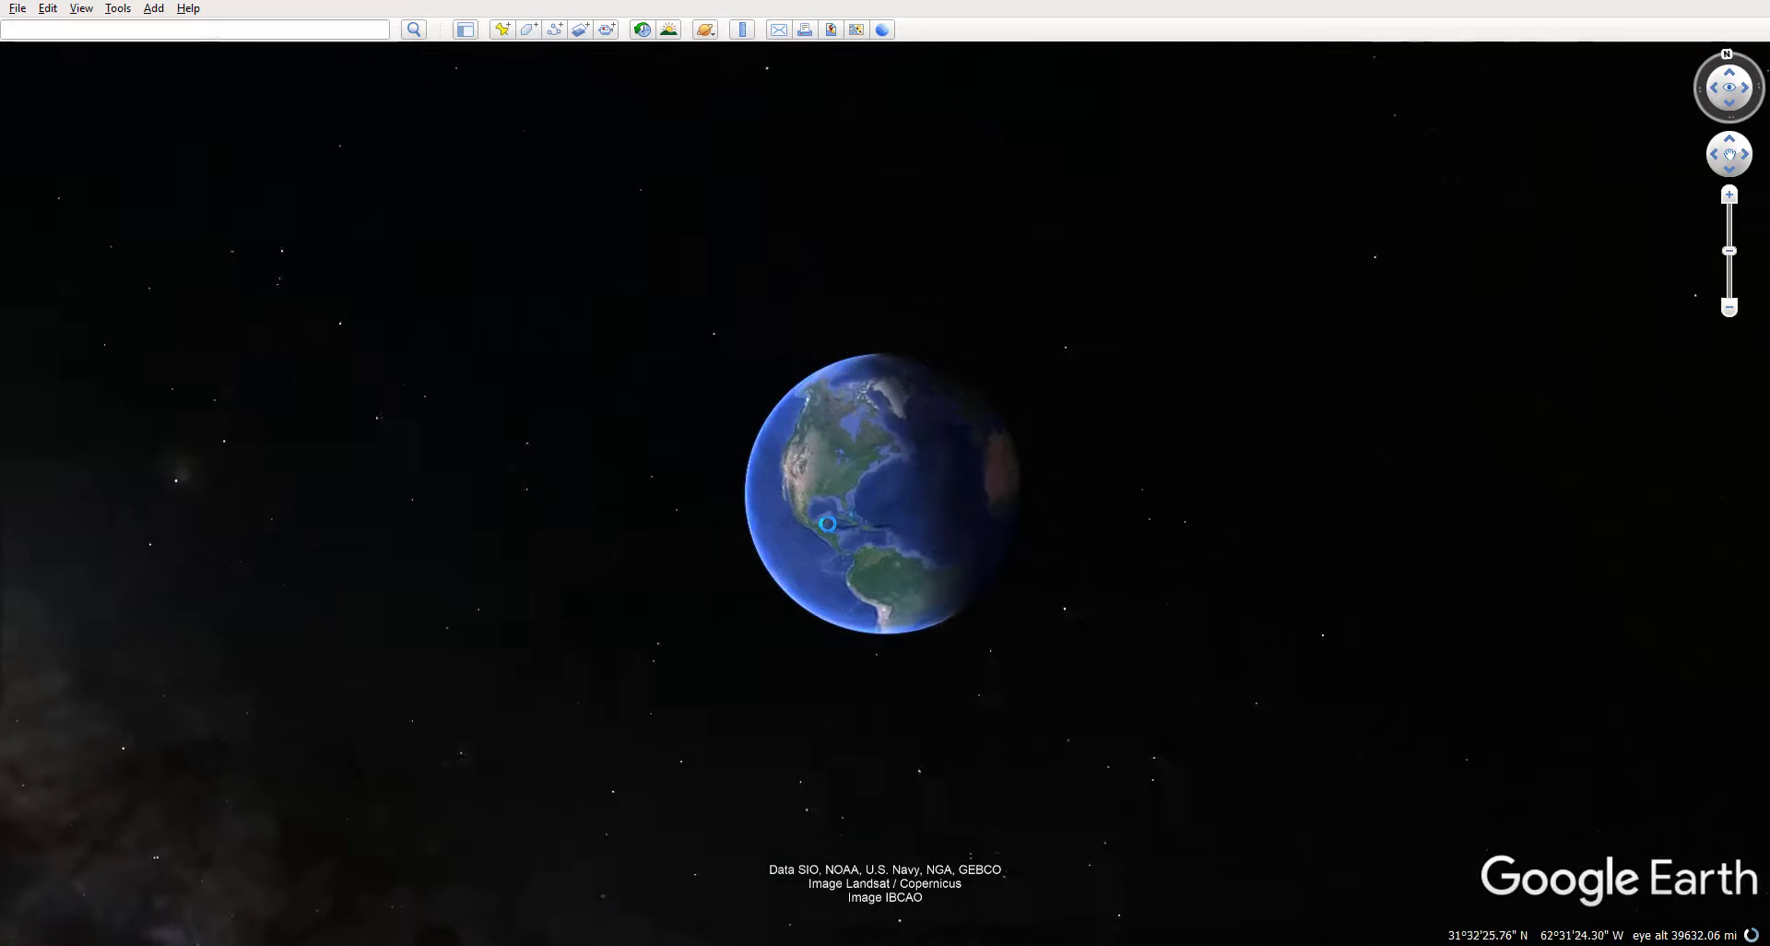
# Step: Expand USMANI under Temporary Places, fly to its Model, then hide the sidebar
pyautogui.click(466, 29)
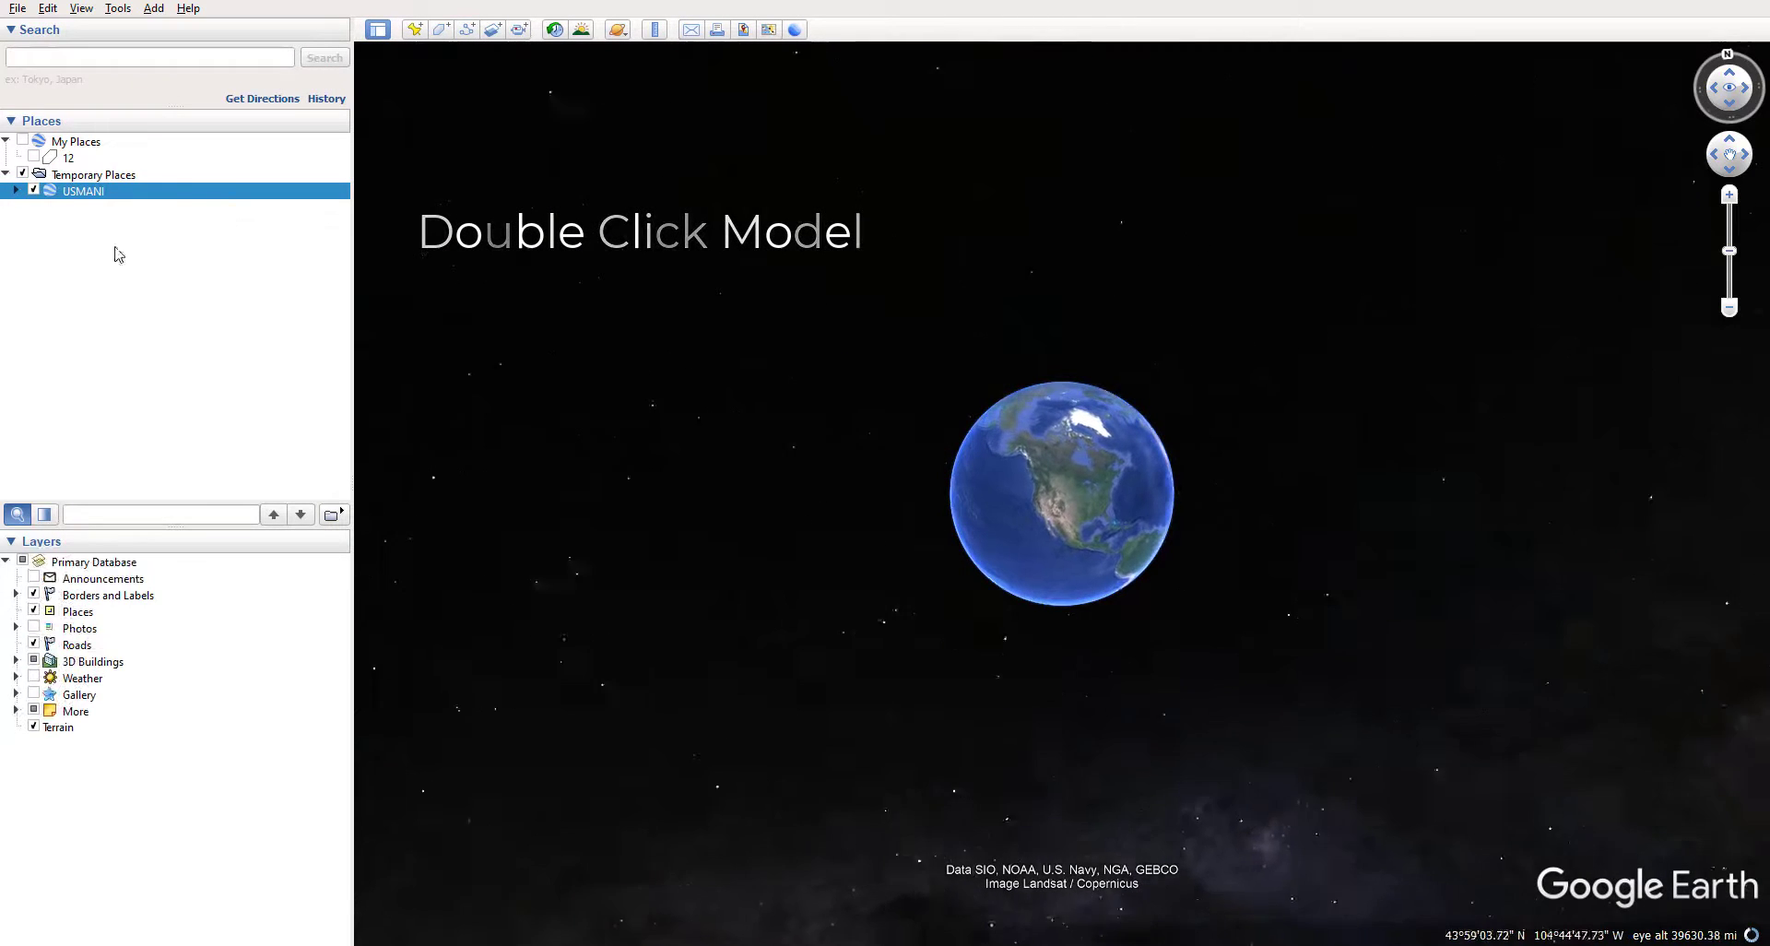
pyautogui.click(16, 192)
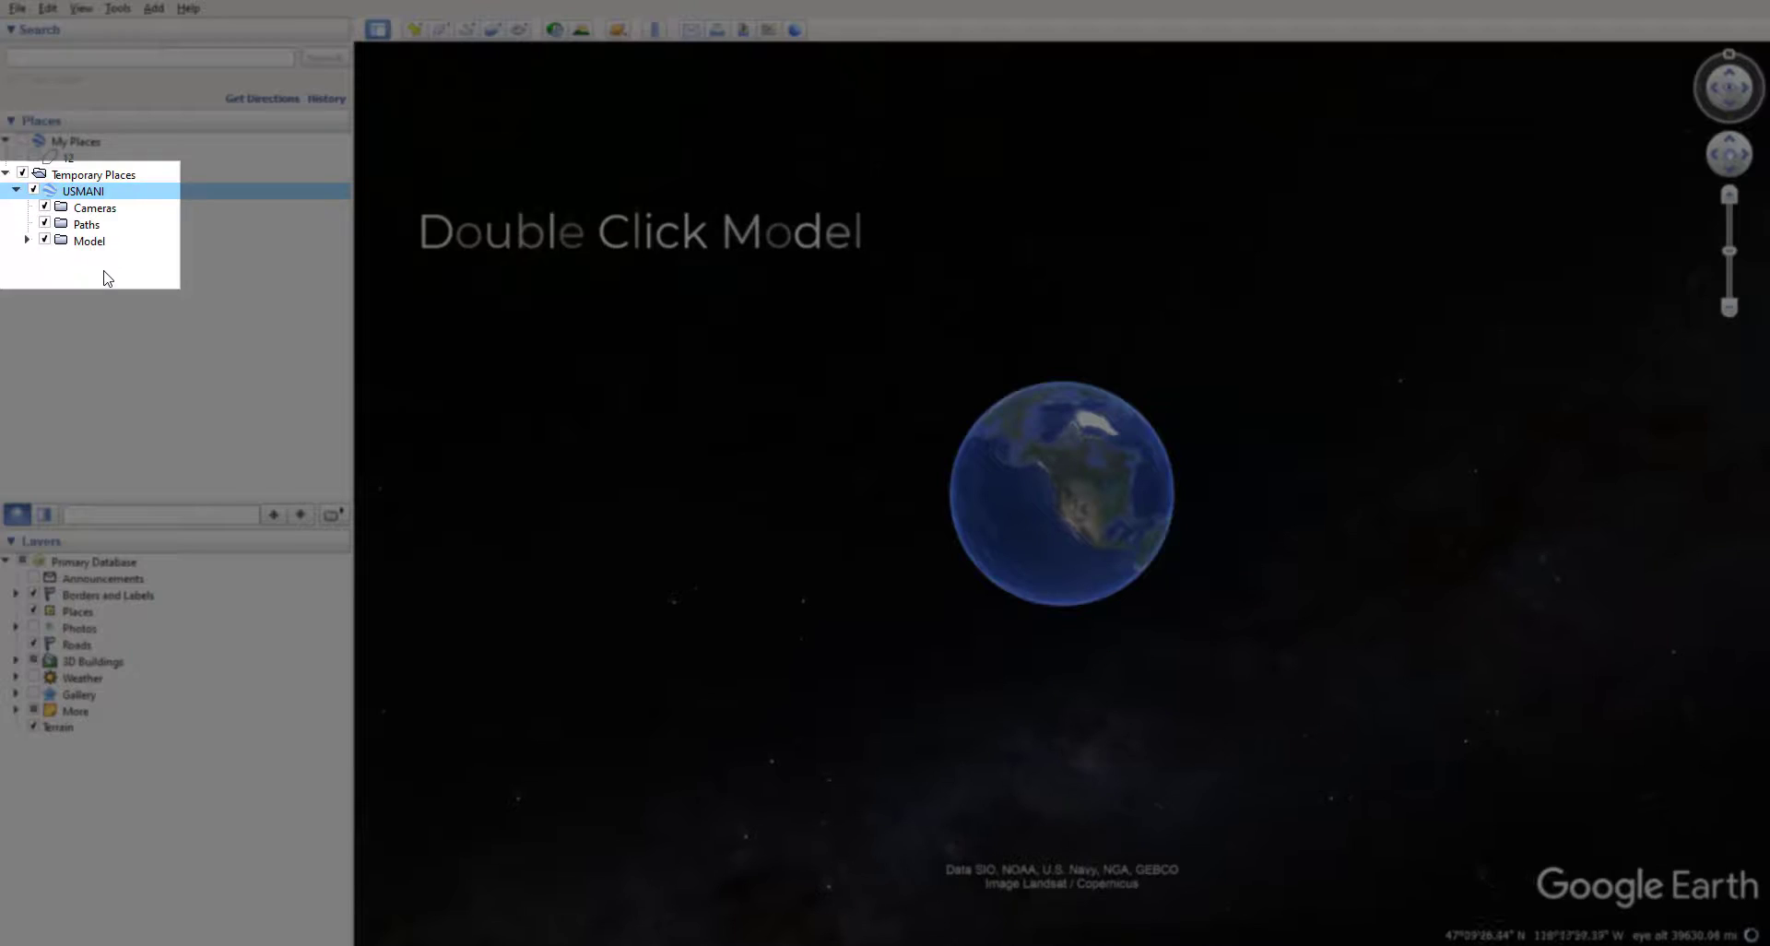
pyautogui.doubleClick(92, 241)
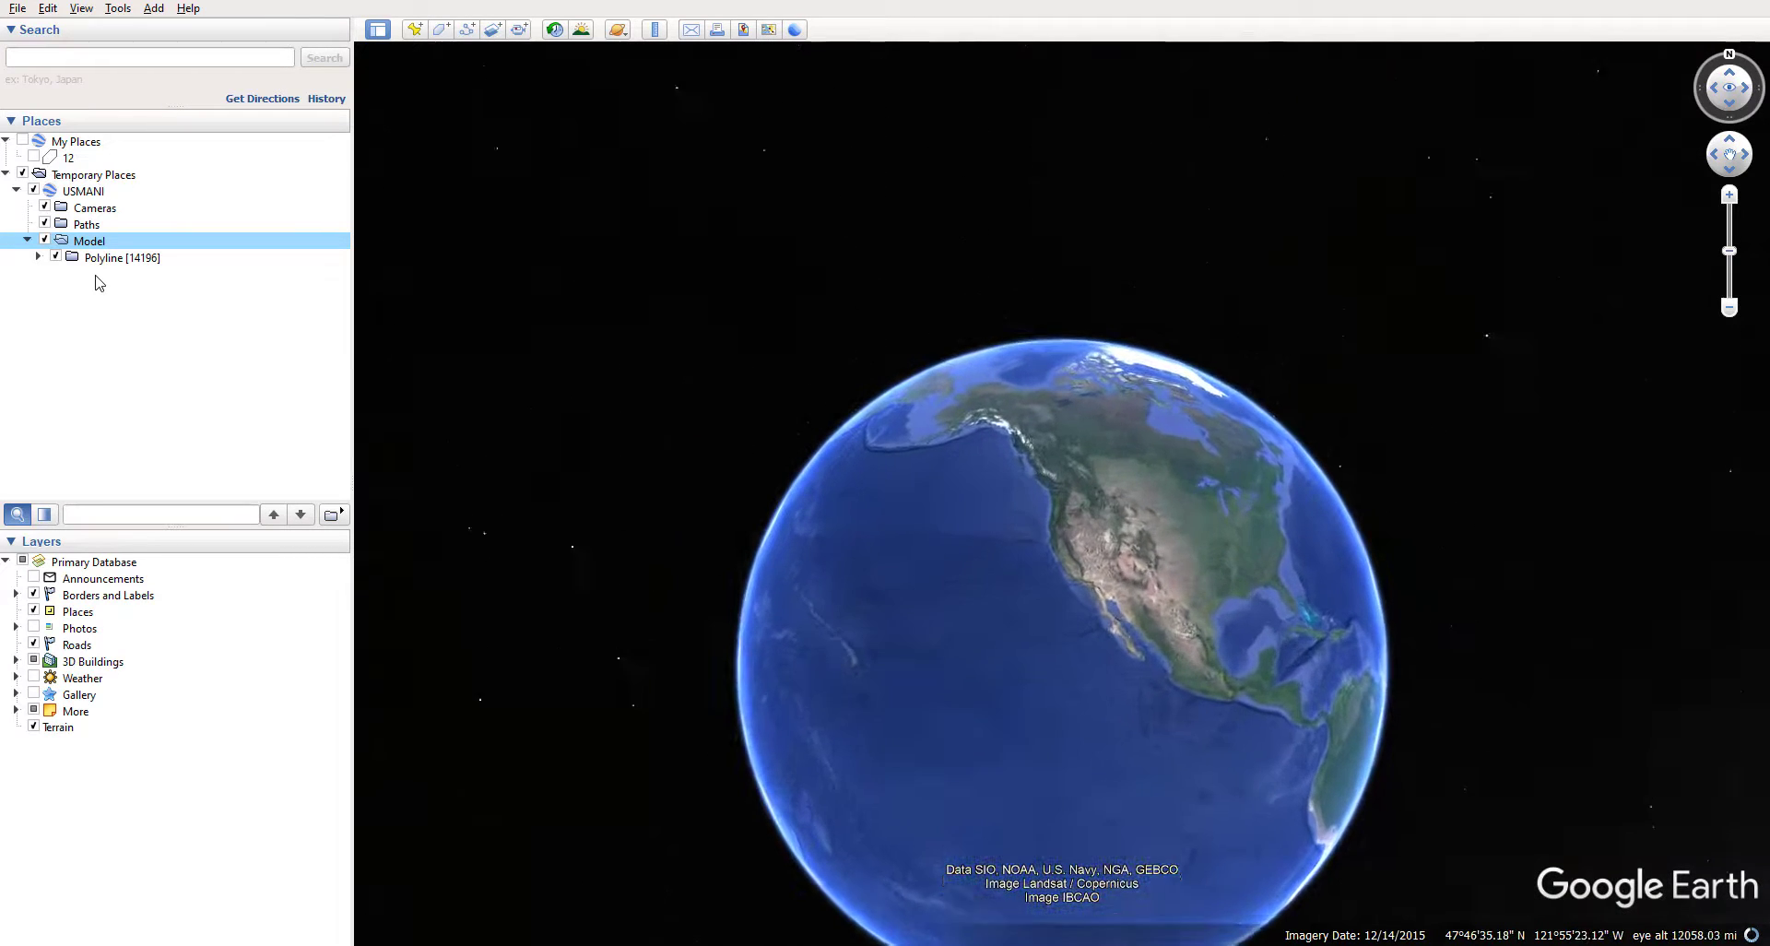
pyautogui.click(377, 30)
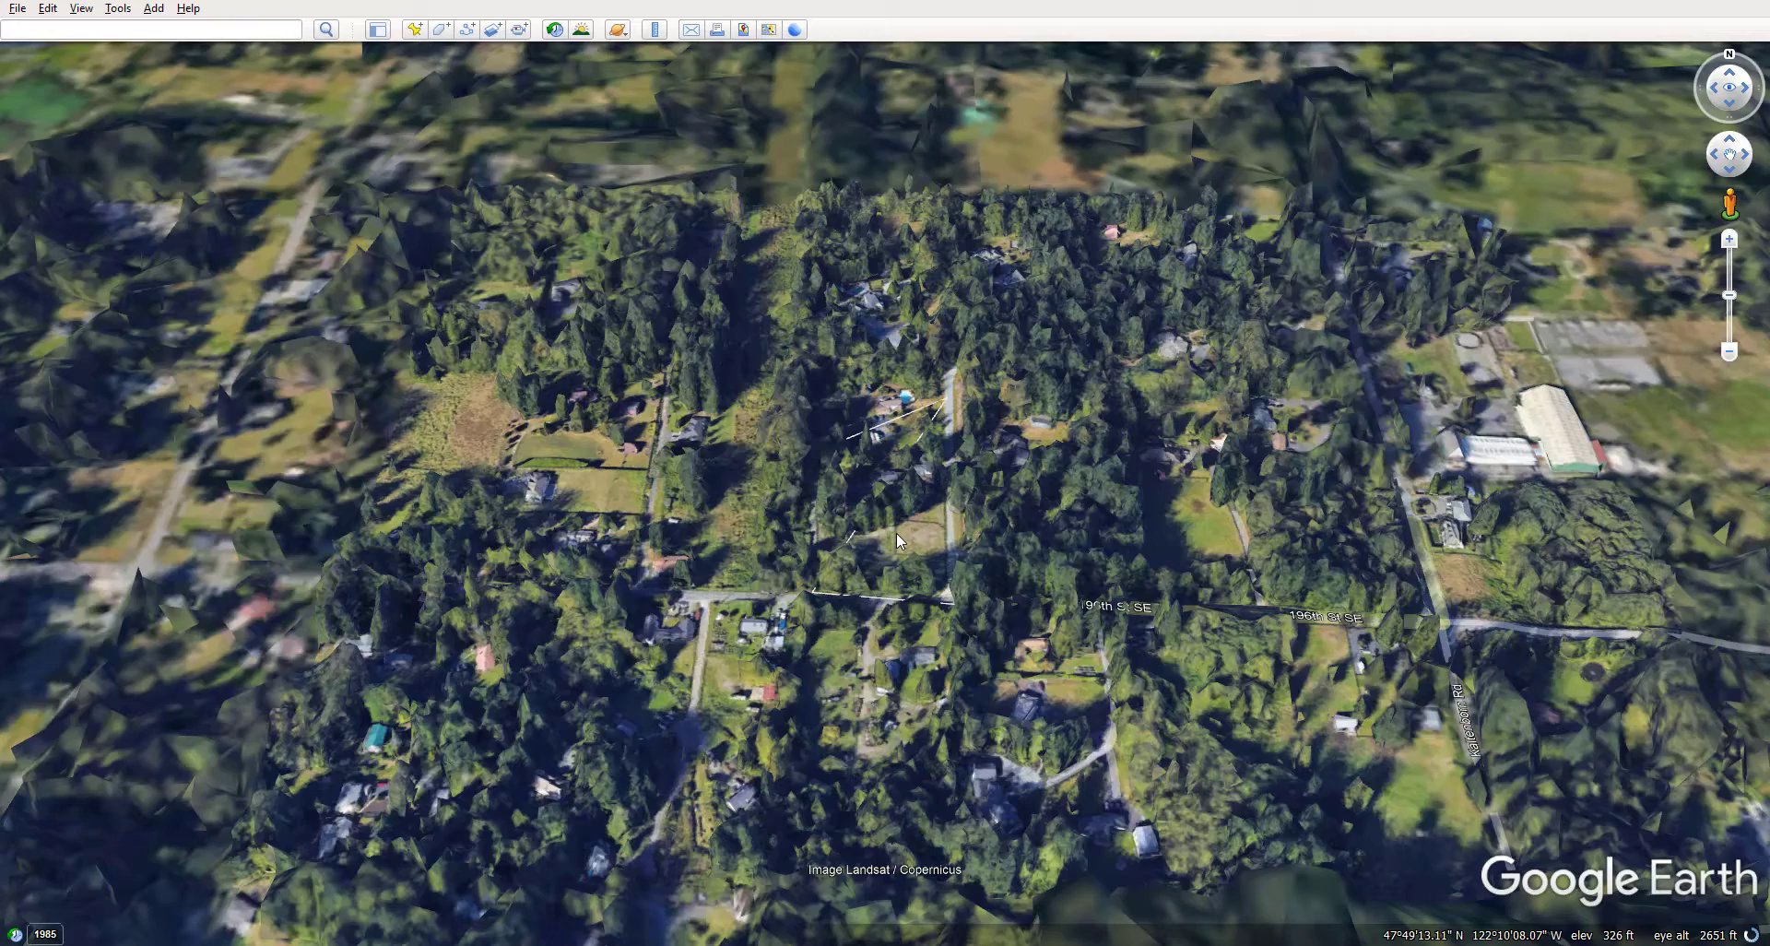
# Step: Reset to a top-down, north-up view and centre the parcel lines just north of 196th St SE
pyautogui.press('u')
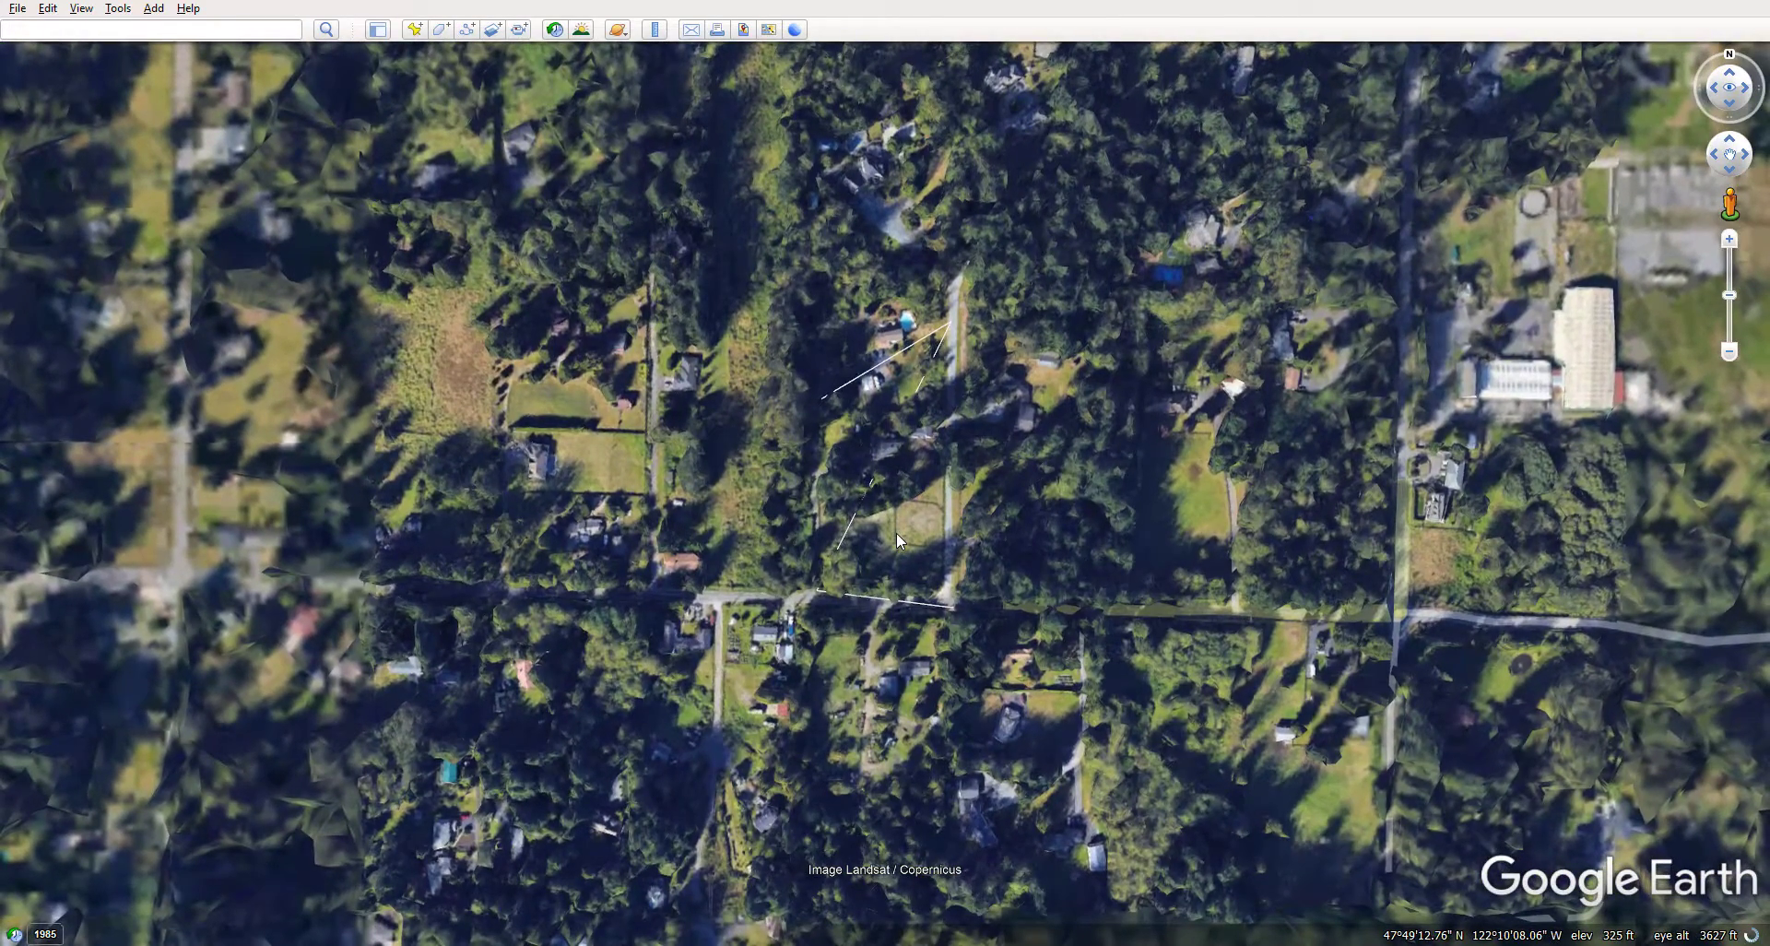
pyautogui.scroll(1, 907, 468)
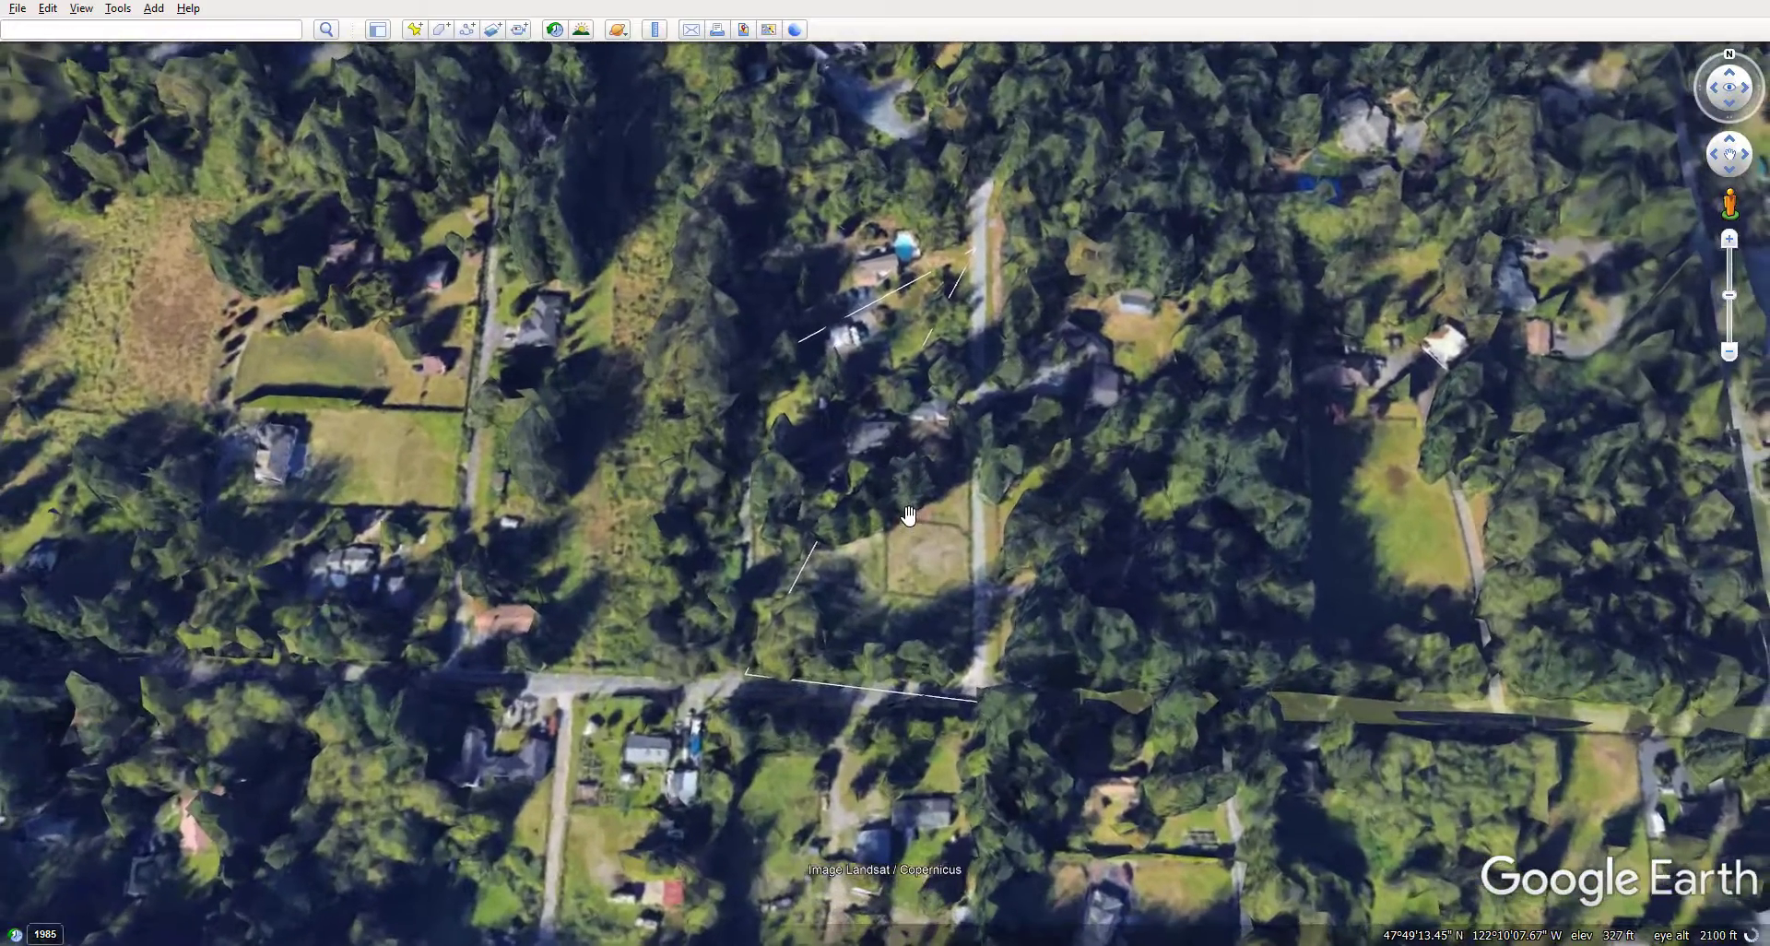
pyautogui.scroll(1, 908, 516)
pyautogui.scroll(-1, 846, 550)
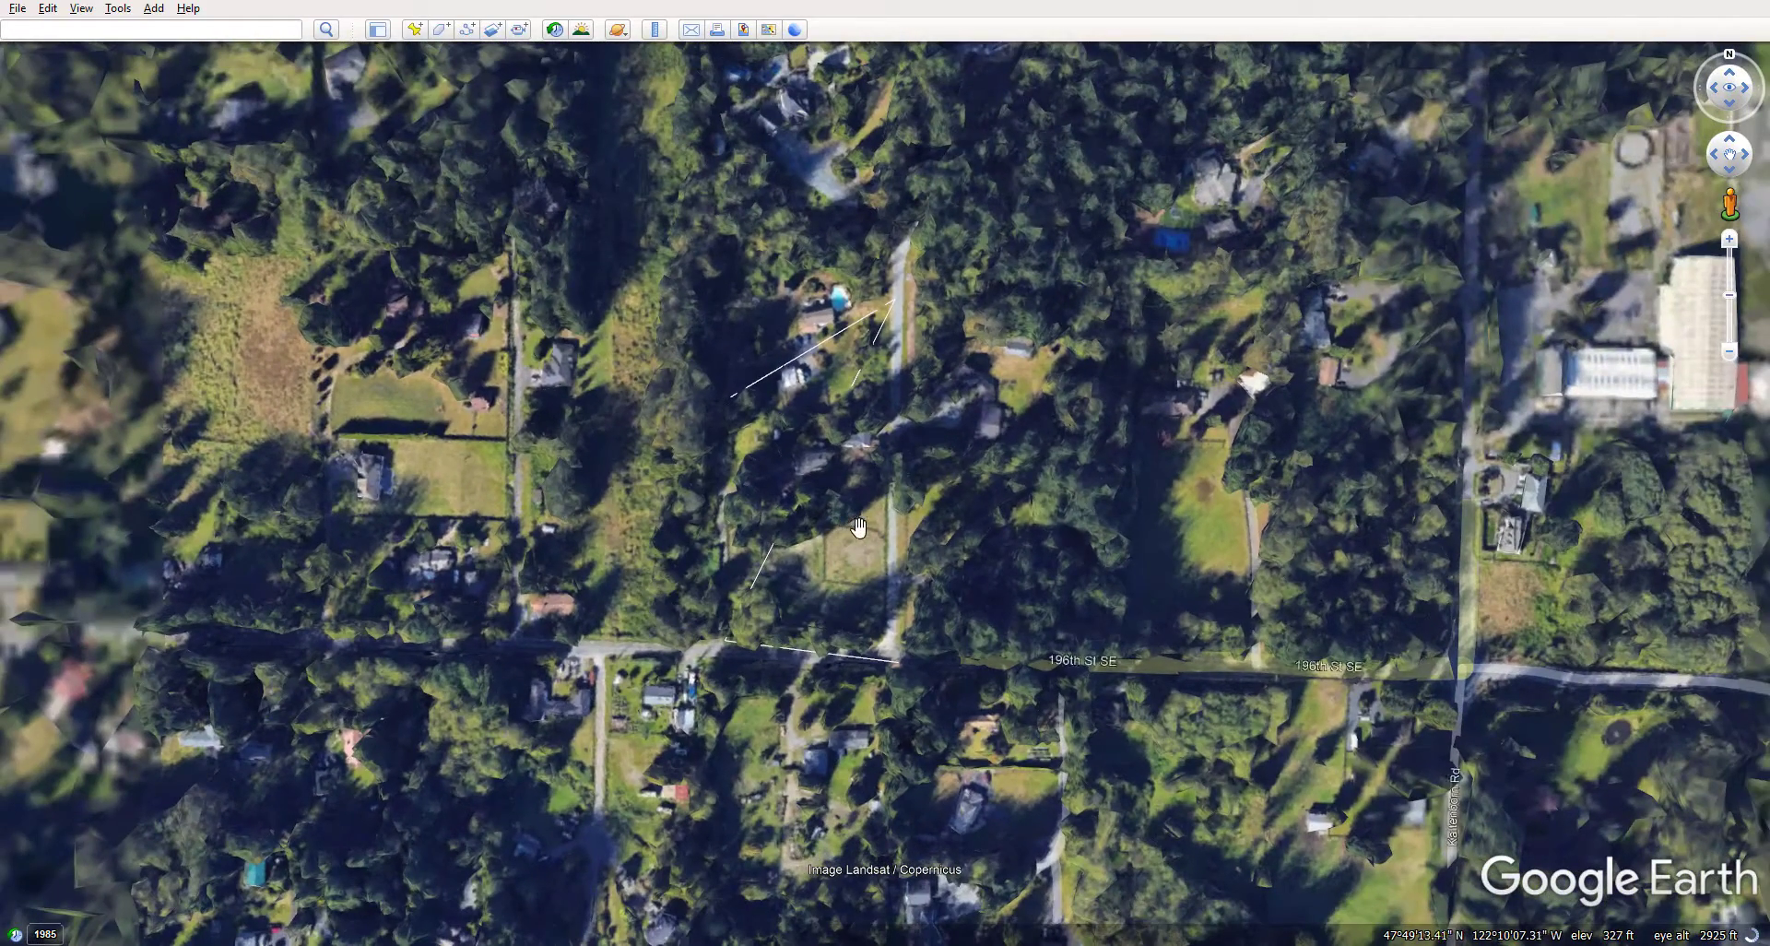
pyautogui.moveTo(842, 592); pyautogui.dragTo(795, 619)
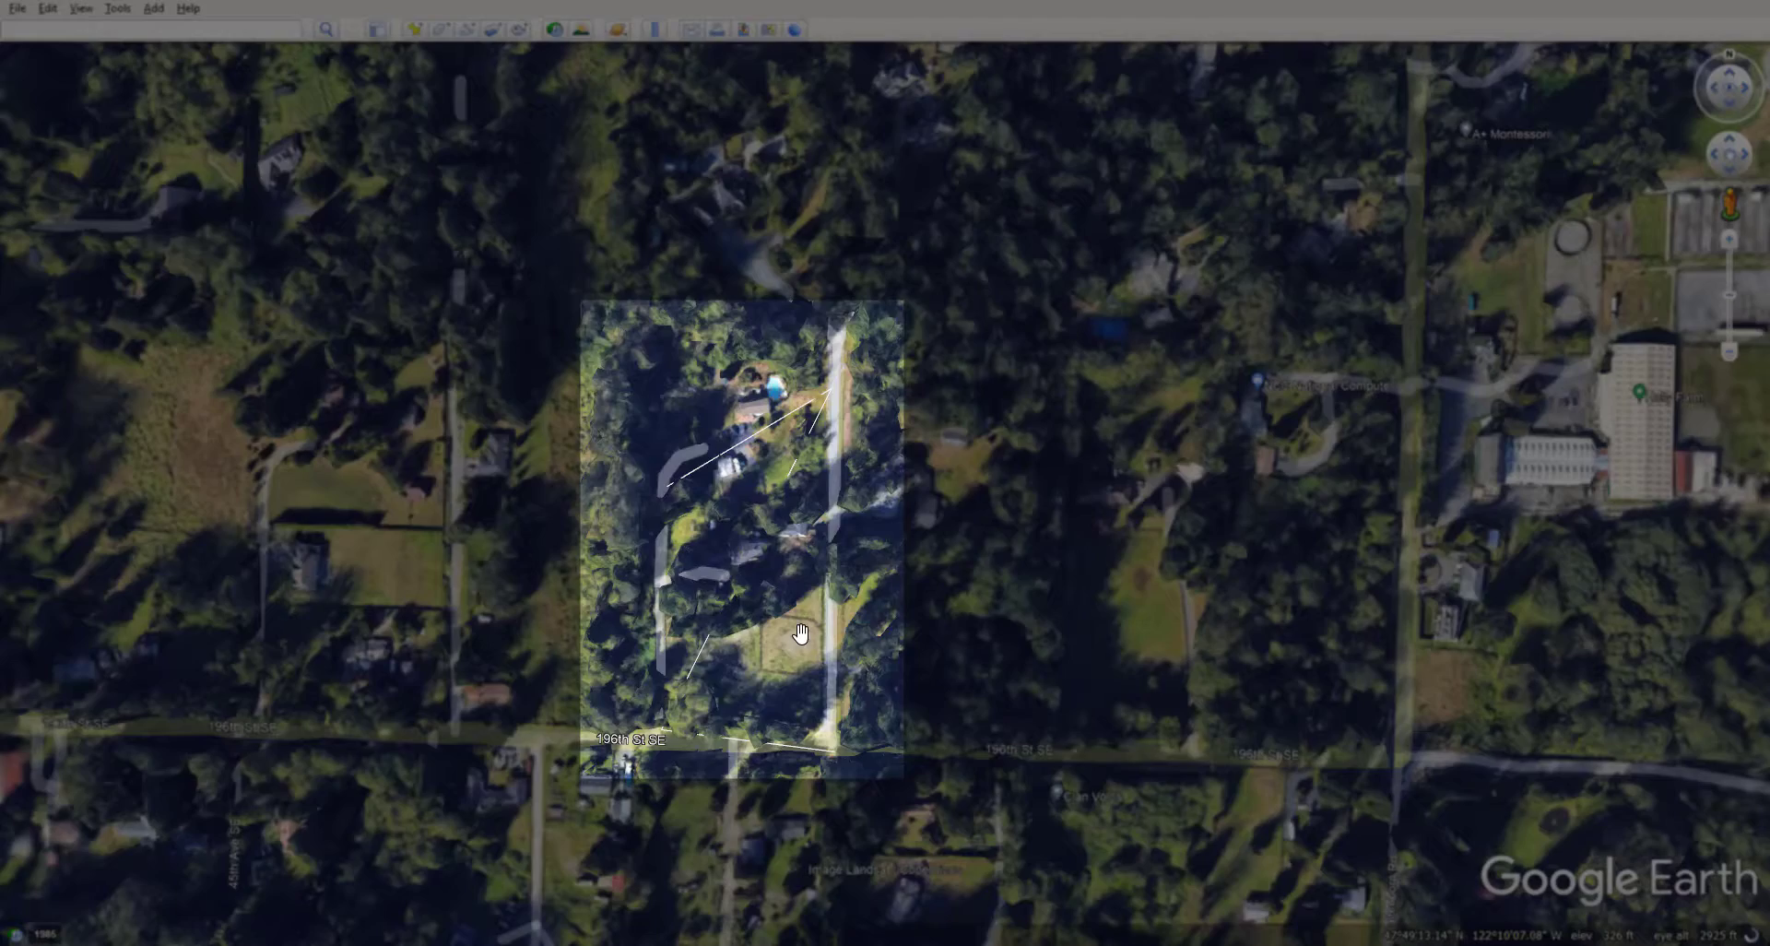
# Step: Zoom closer on the parcel lines beside 196th St SE, recentre, then return to Civil 3D
pyautogui.scroll(2, 775, 636)
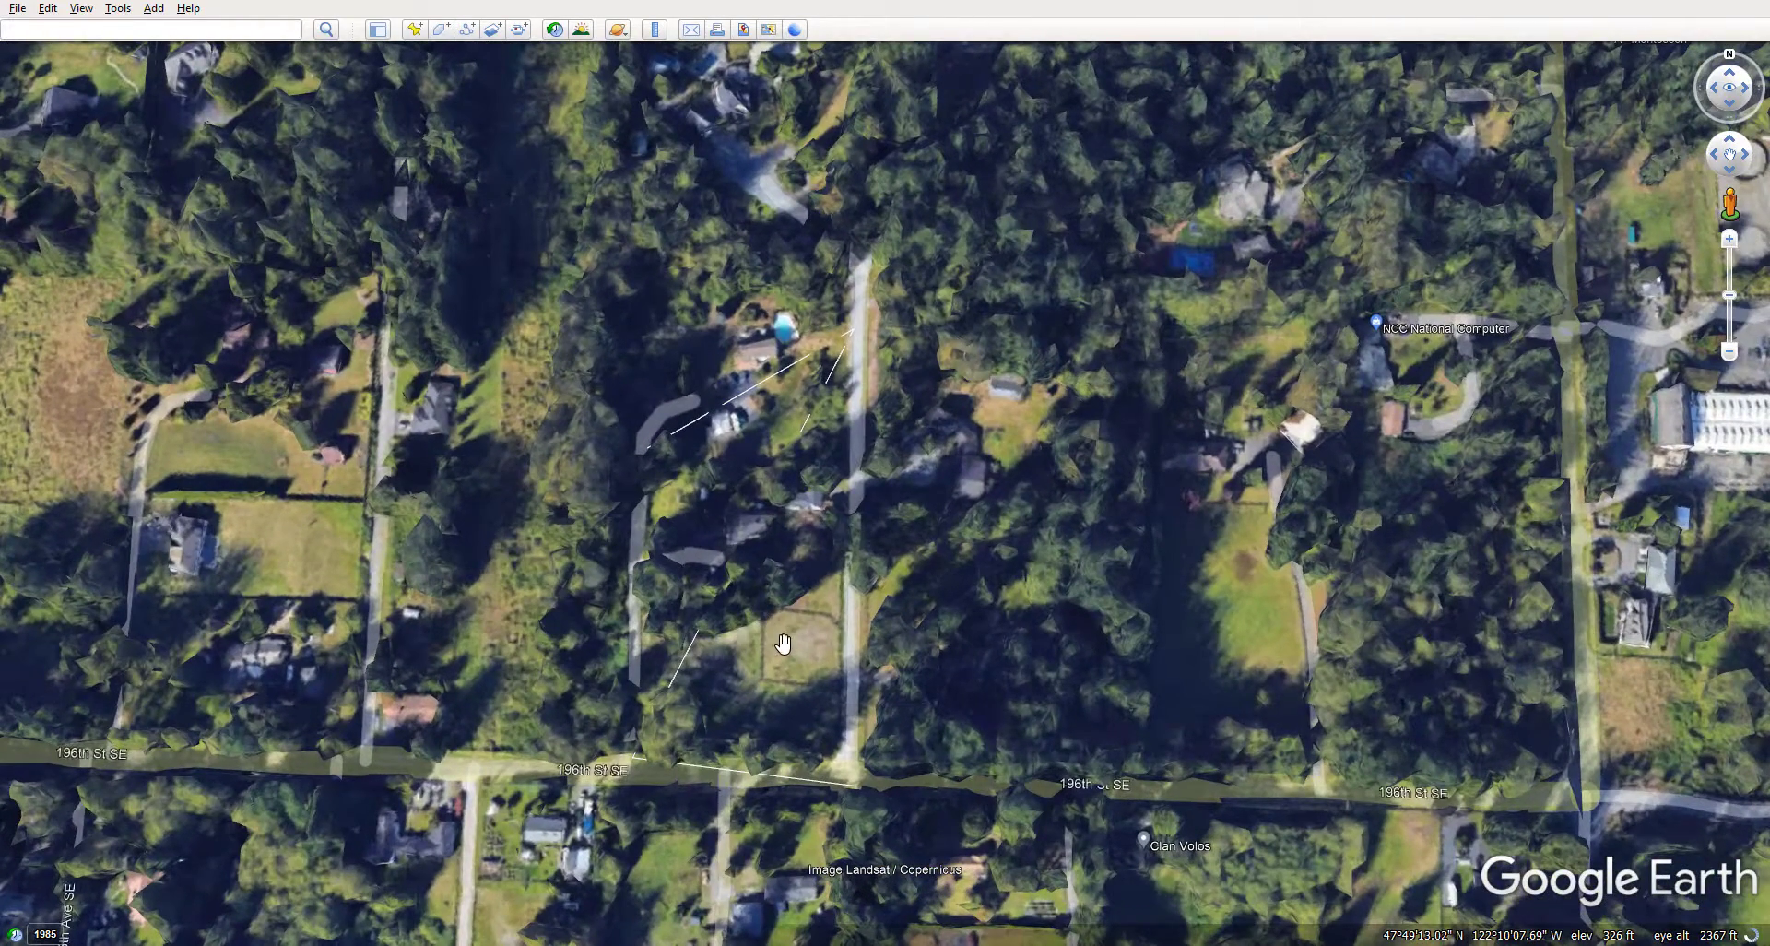
pyautogui.moveTo(756, 669)
pyautogui.mouseDown()
pyautogui.moveTo(793, 589)
pyautogui.moveTo(858, 647)
pyautogui.mouseUp()
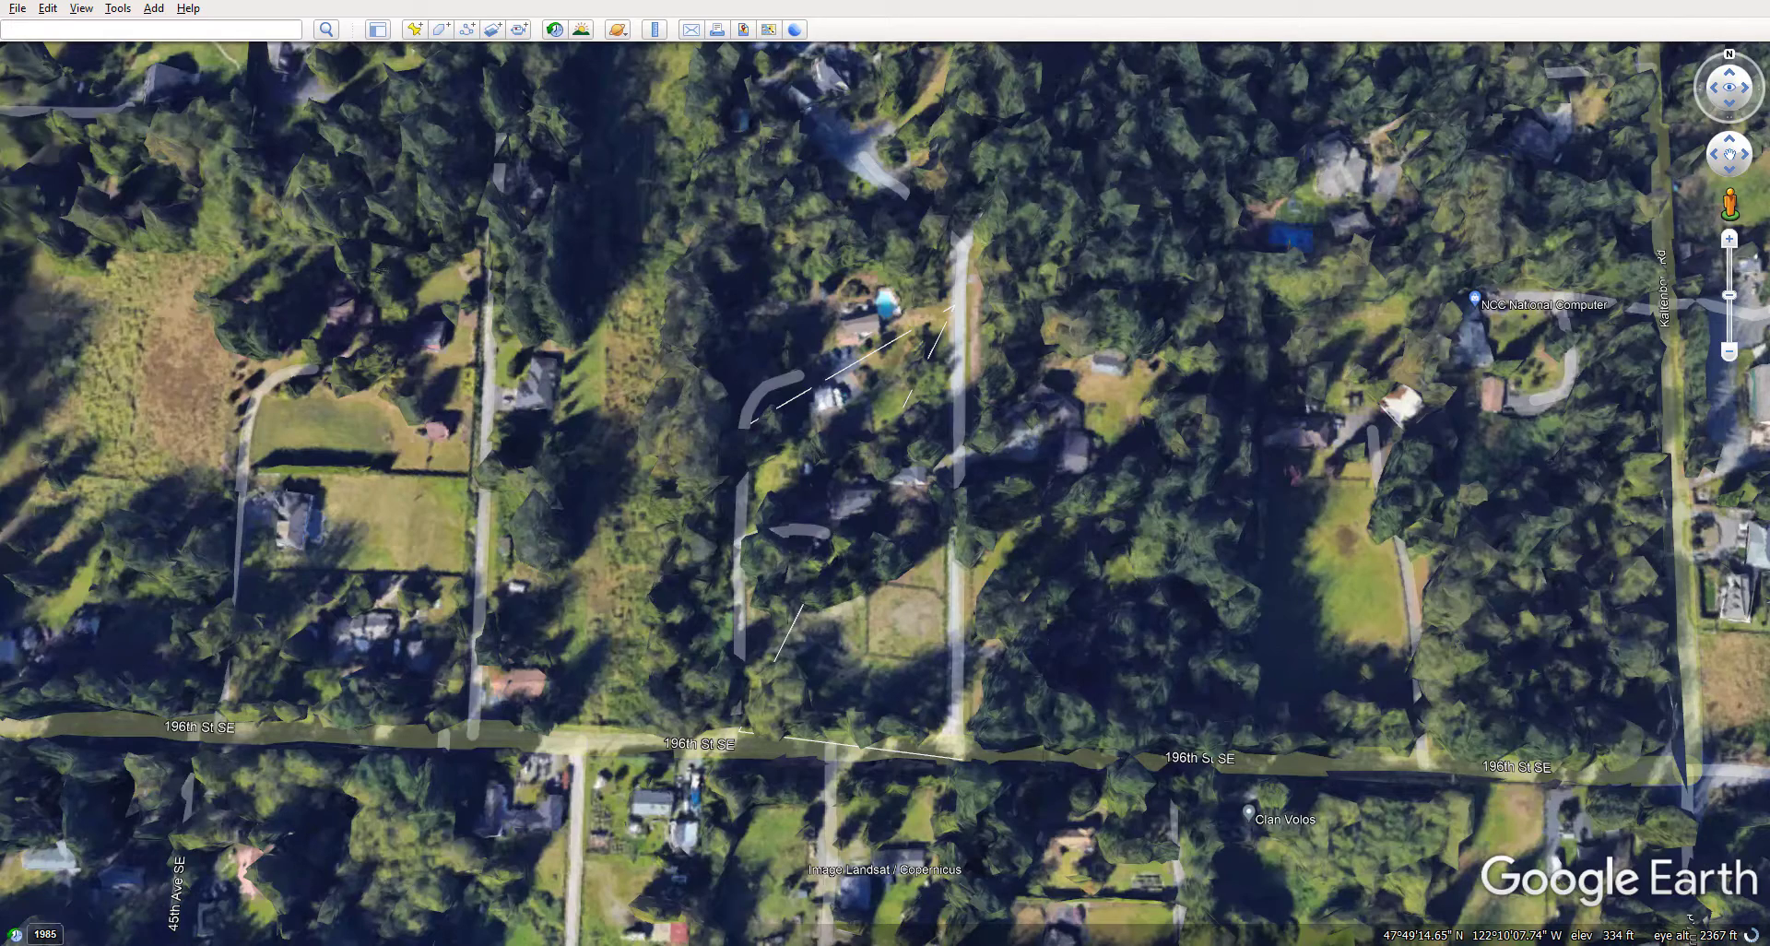
pyautogui.hotkey('alt', 'Tab')
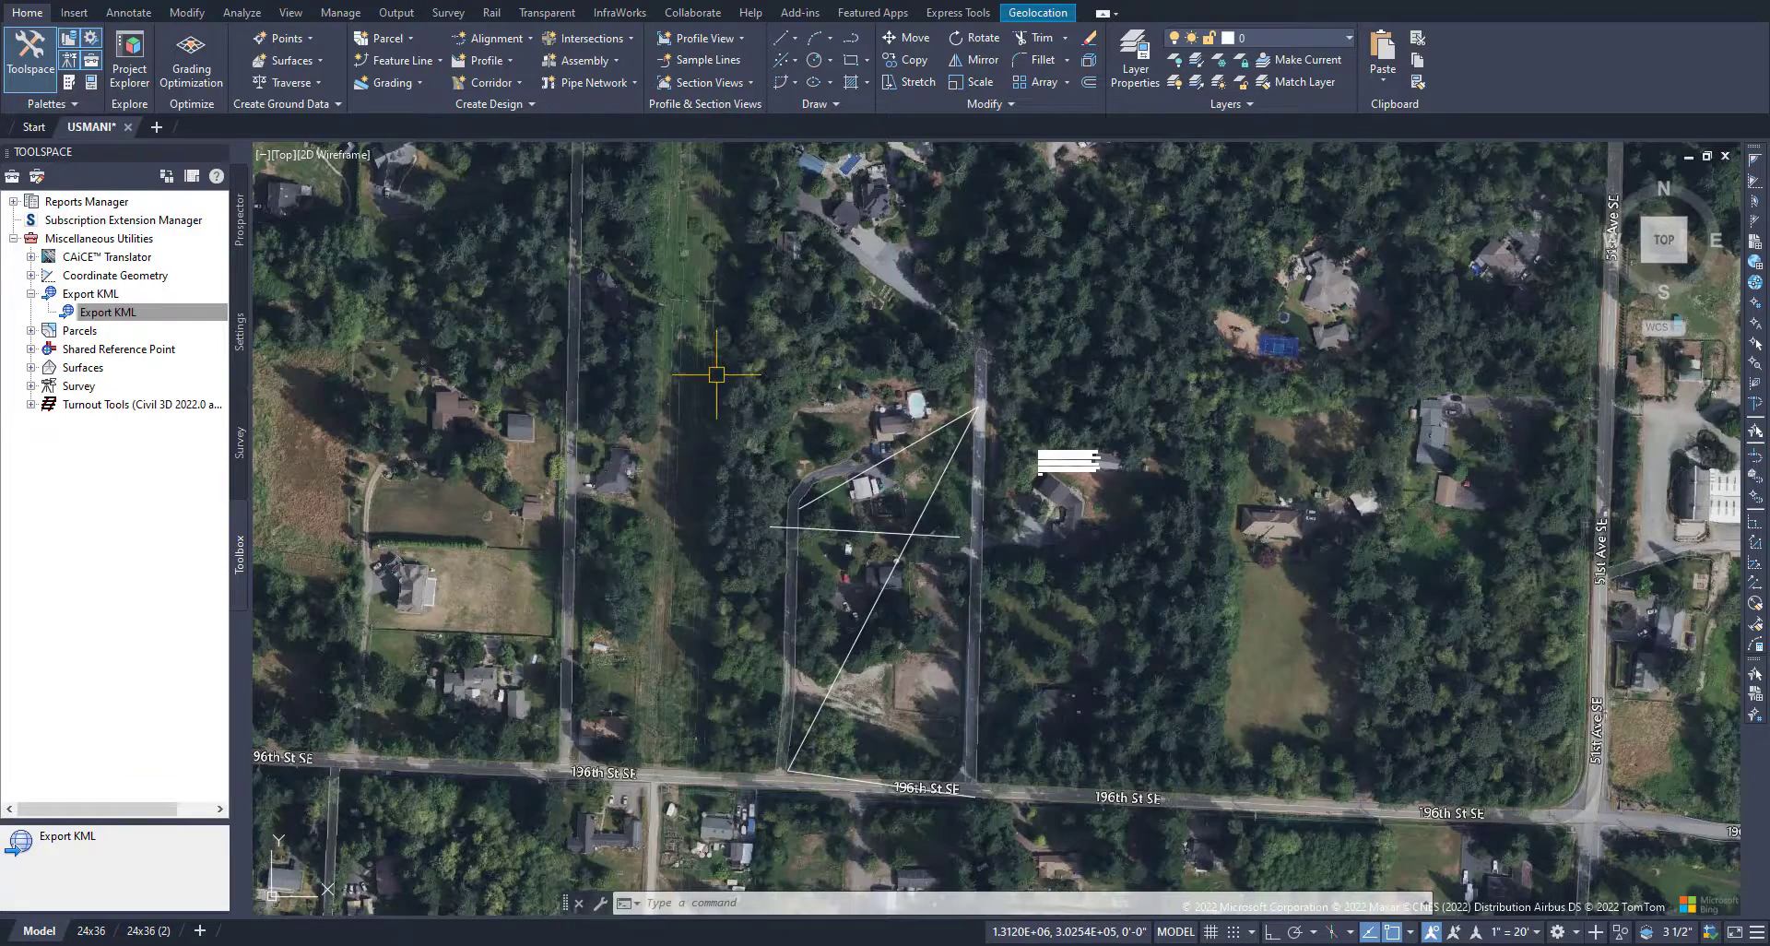
# Step: Zoom in on the parcel and pick a different online map style from the Geolocation Map Hybrid list
pyautogui.scroll(2, 904, 558)
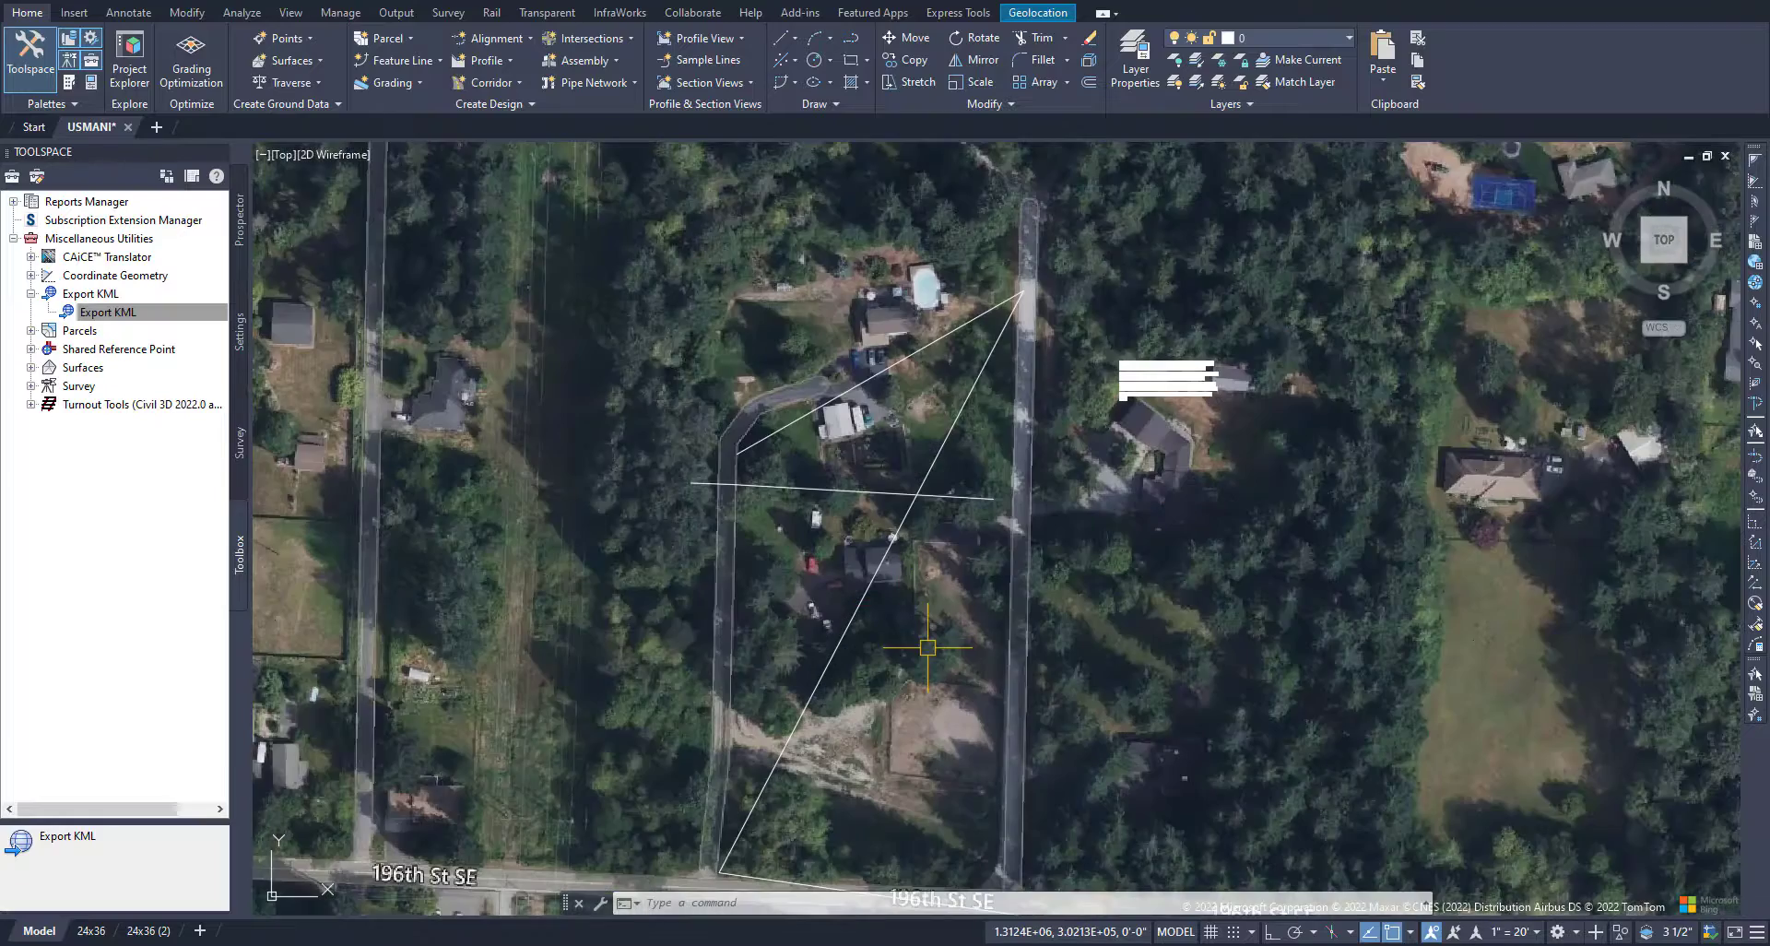
pyautogui.scroll(2, 885, 563)
pyautogui.moveTo(830, 571)
pyautogui.mouseDown(button='middle')
pyautogui.moveTo(804, 582)
pyautogui.moveTo(827, 566)
pyautogui.mouseUp(button='middle')
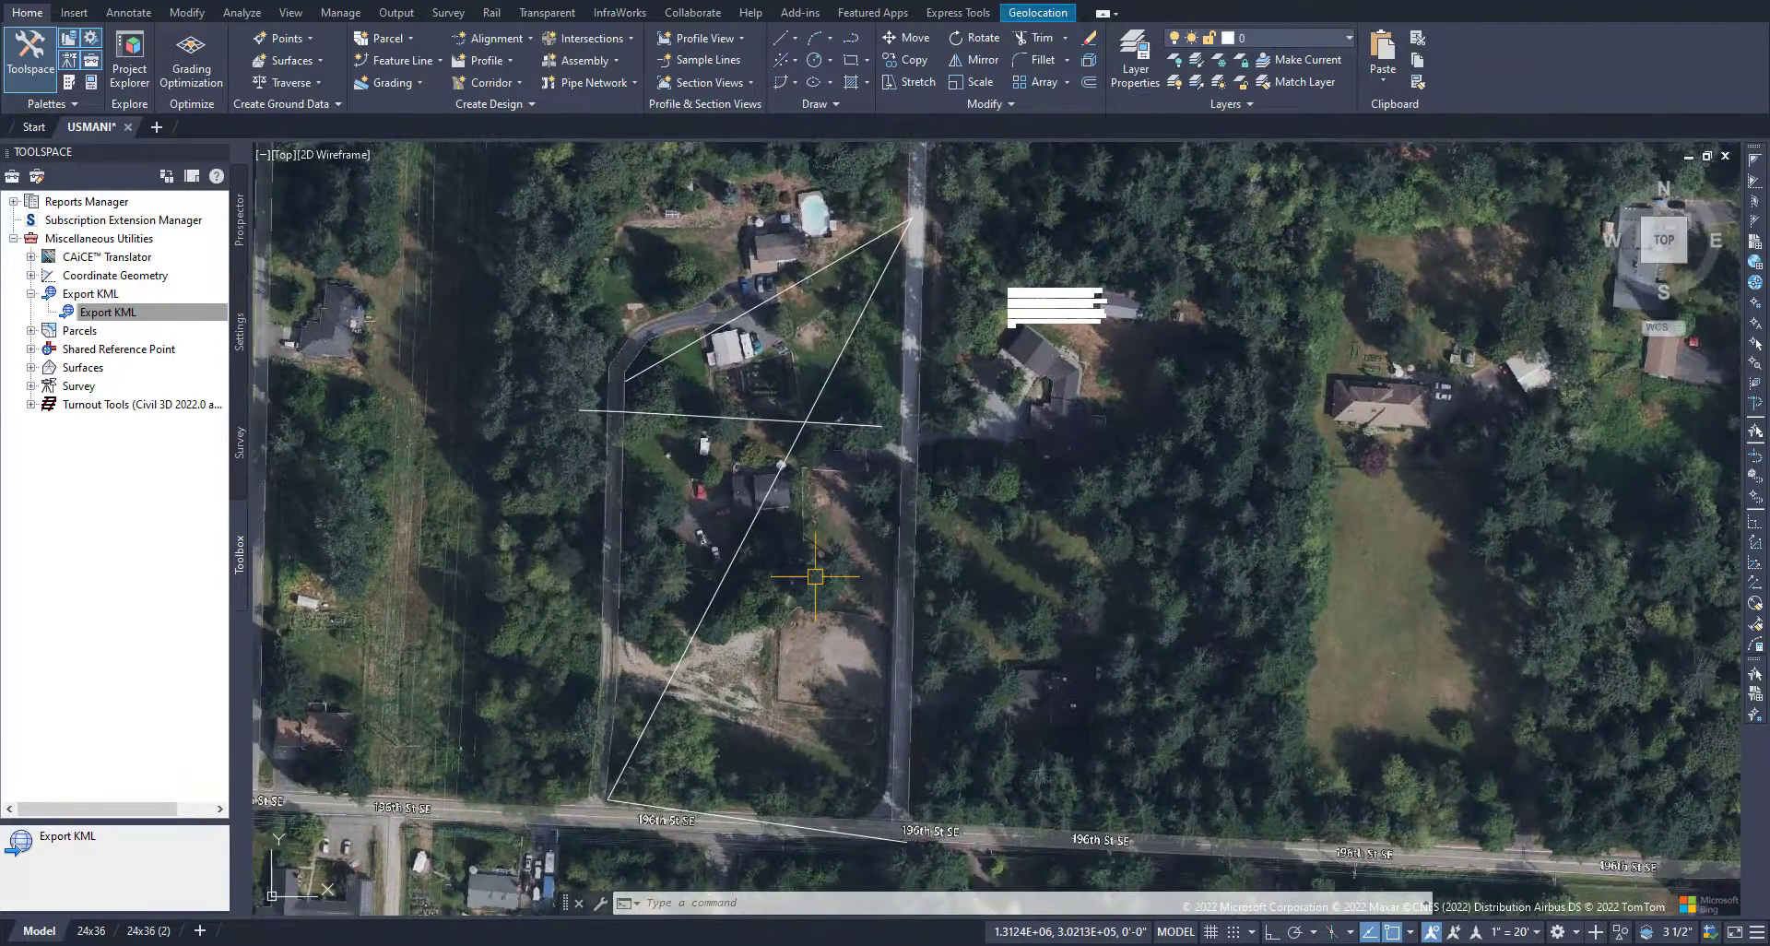
pyautogui.click(1032, 15)
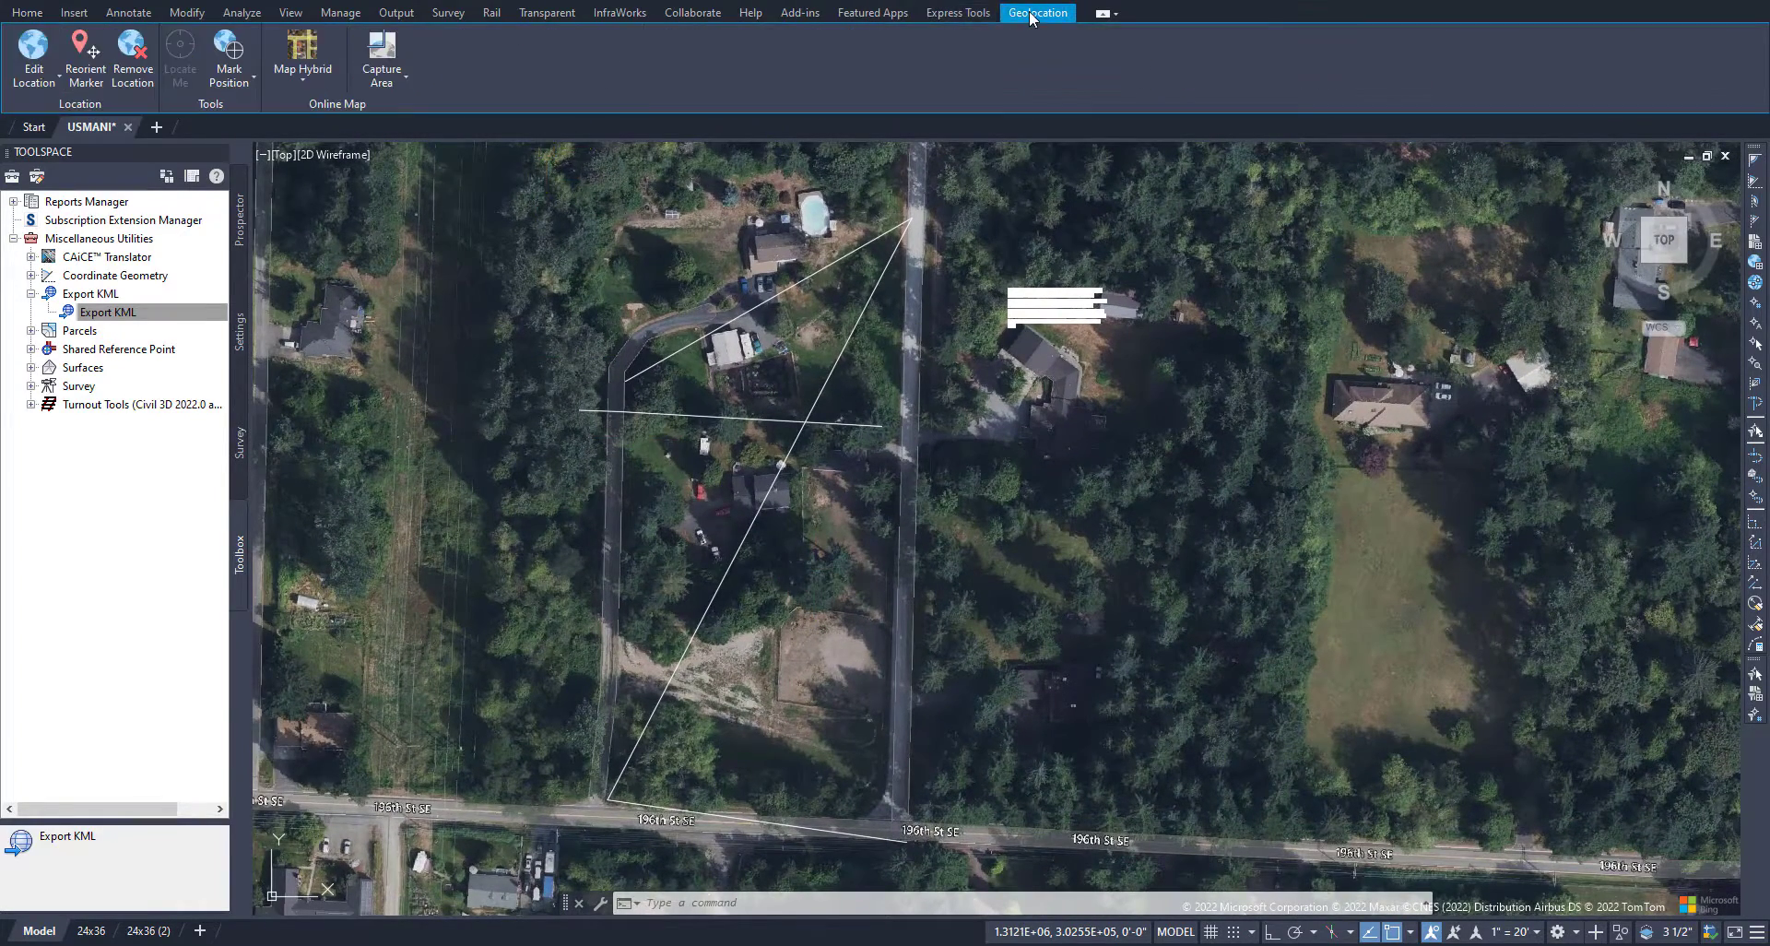
pyautogui.click(311, 84)
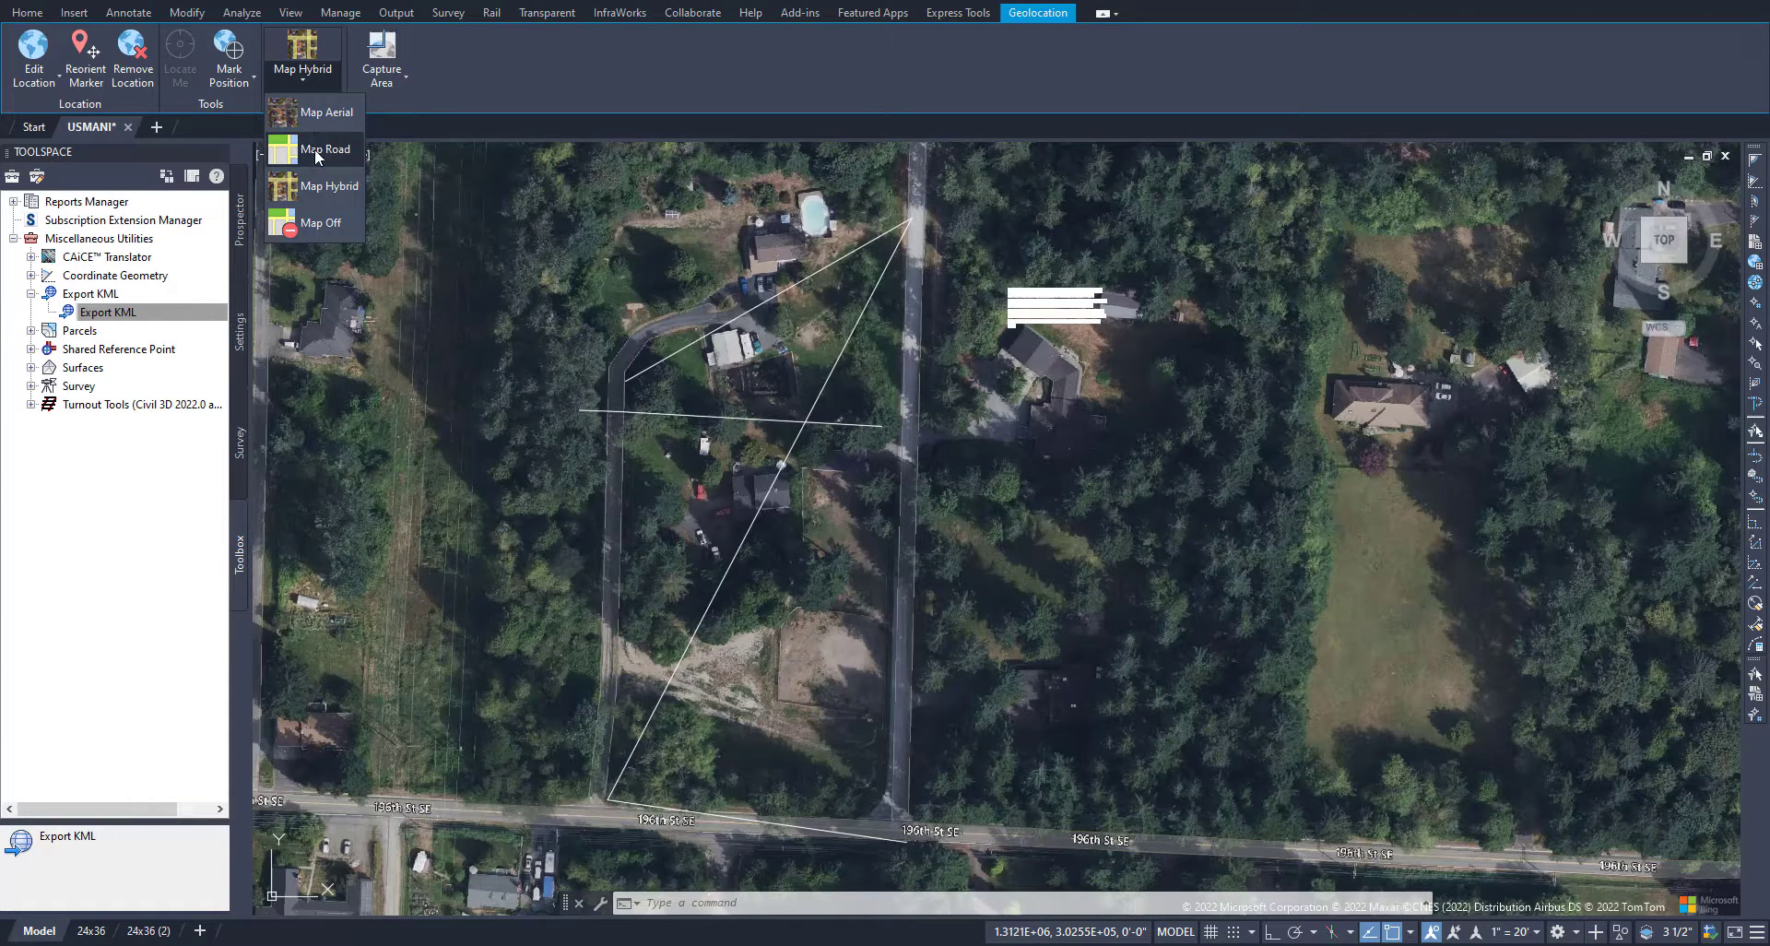
pyautogui.click(314, 149)
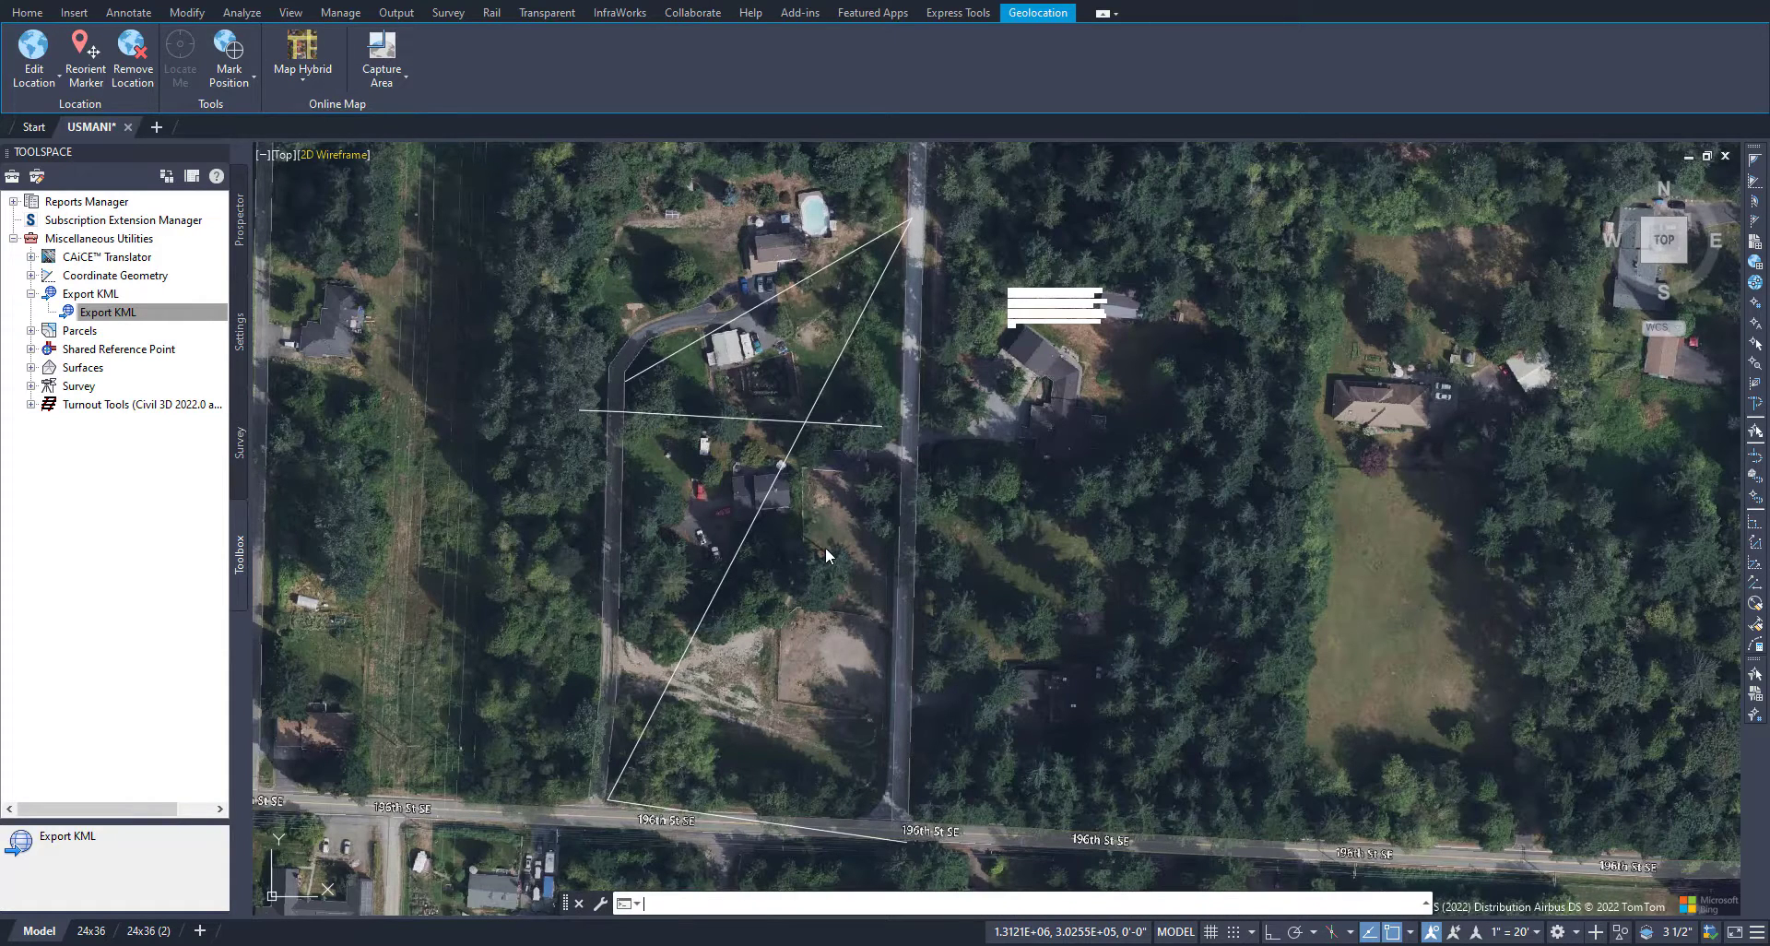